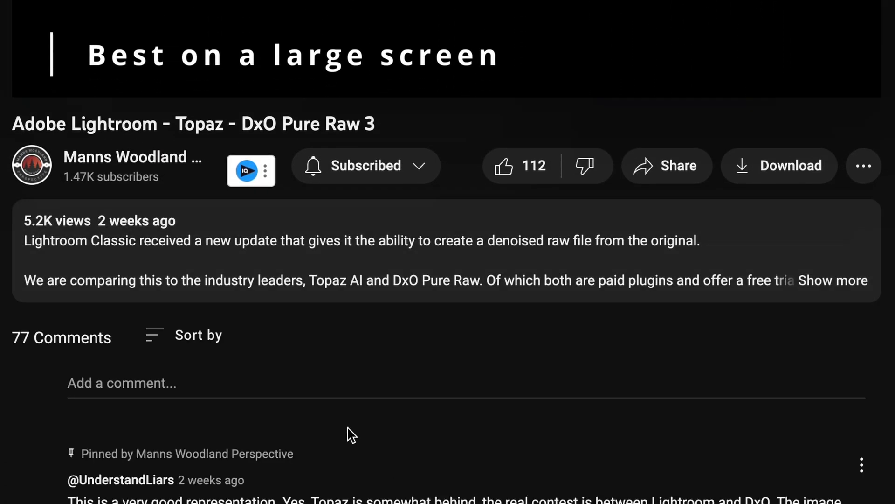
Expand the video description, then begin entering the account e-mail on the DxO Shop log-in page
click(252, 285)
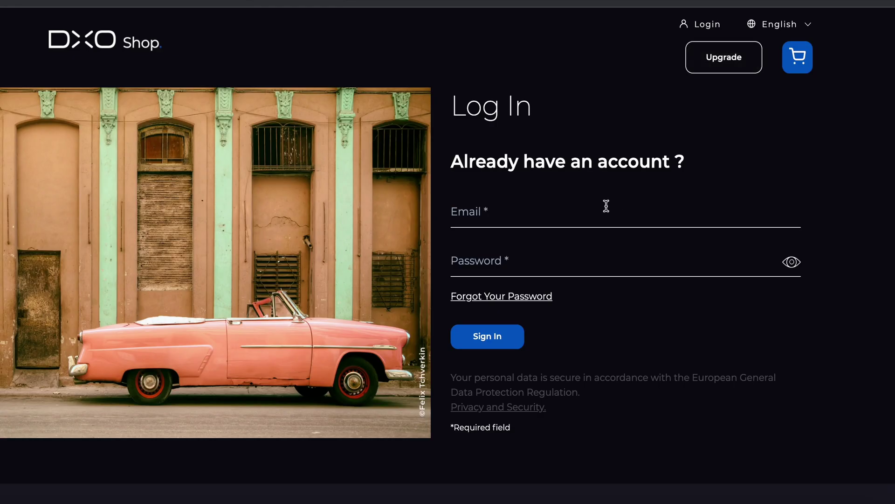
click(578, 216)
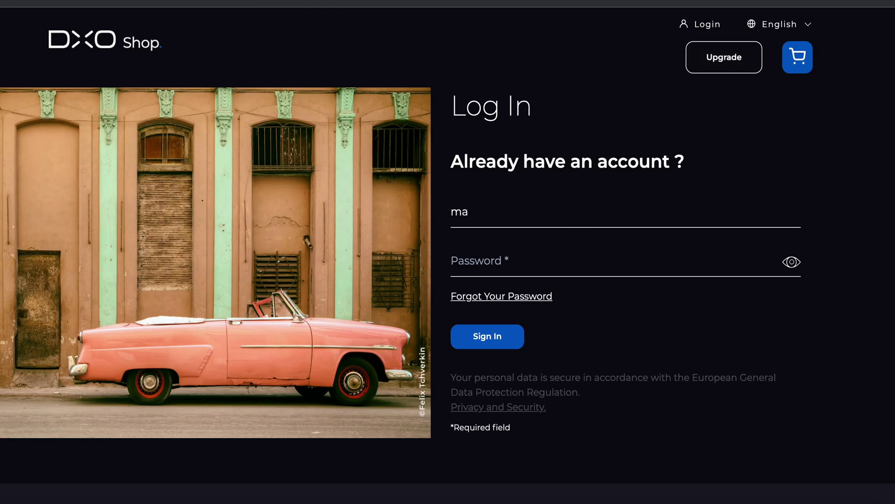
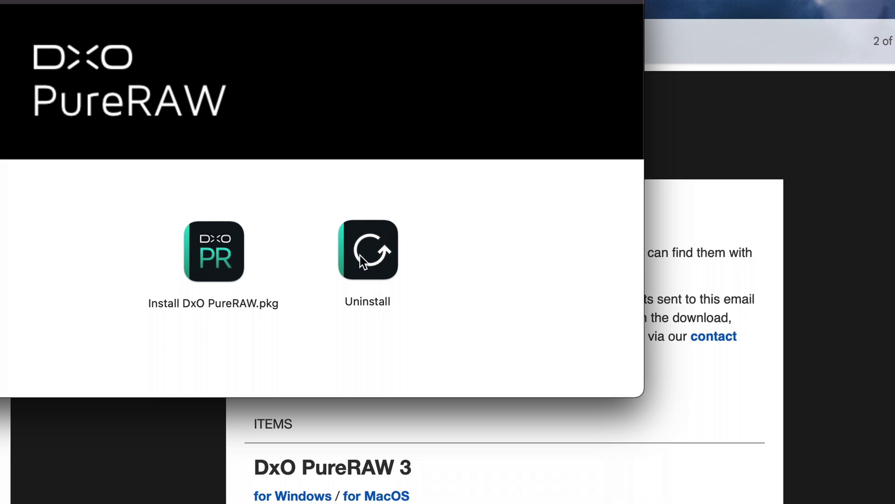
Run the DxO PureRAW installer package, pass the compatibility check and accept the license agreement
click(216, 257)
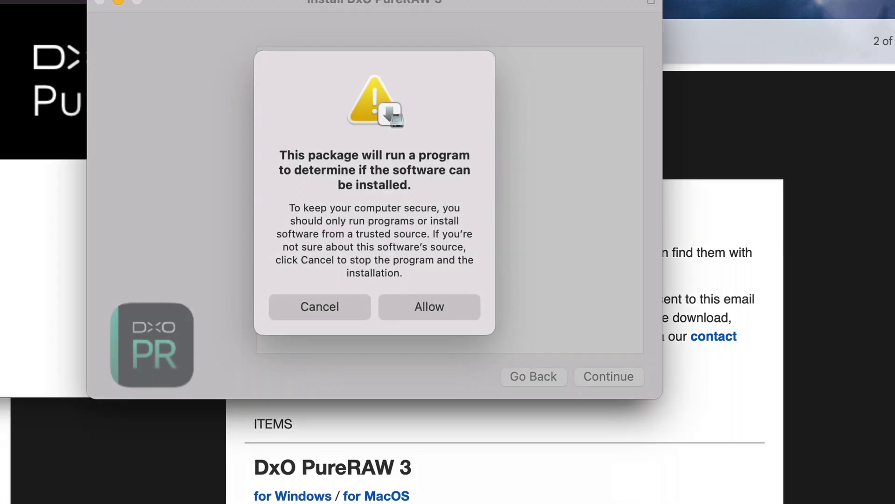
click(413, 306)
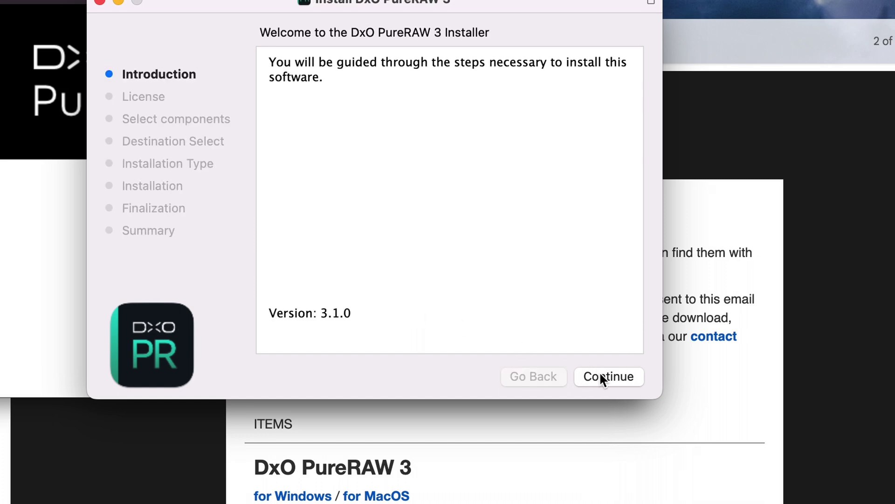
click(602, 377)
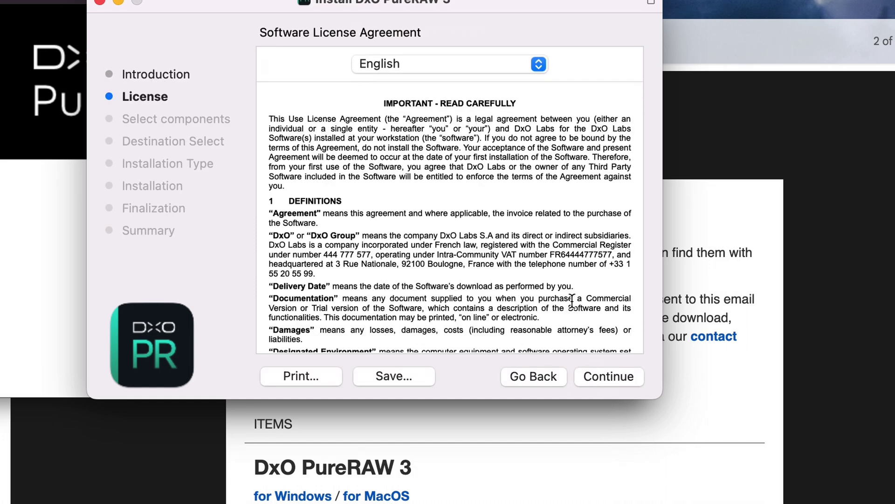
scroll(573, 298, down, 15)
click(598, 378)
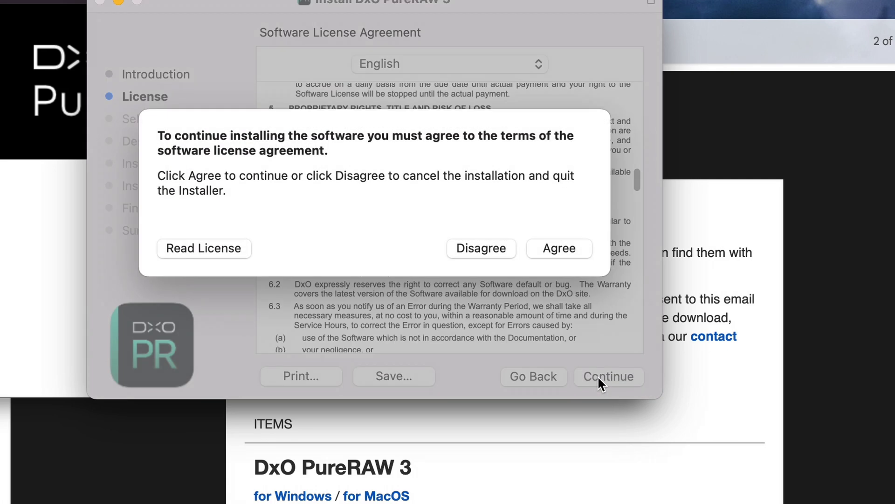
click(560, 250)
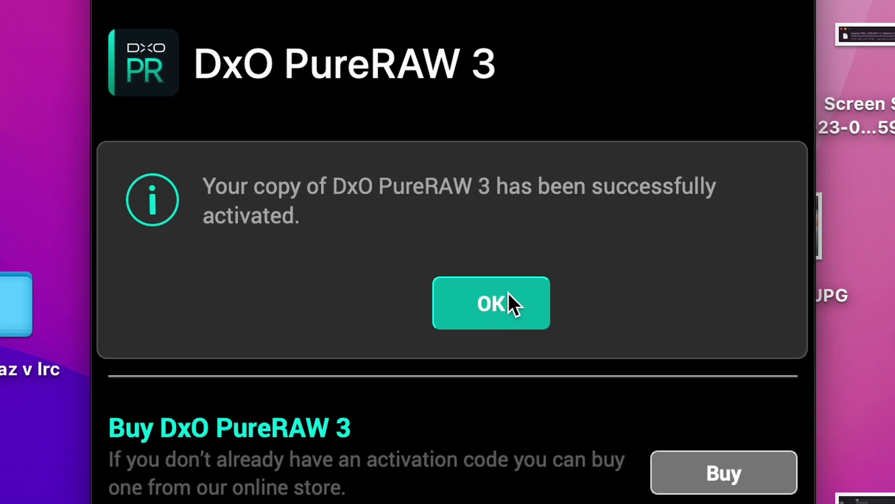
Acknowledge the activation, set the DxO Hub to show on startup for updates only, and close it
click(508, 292)
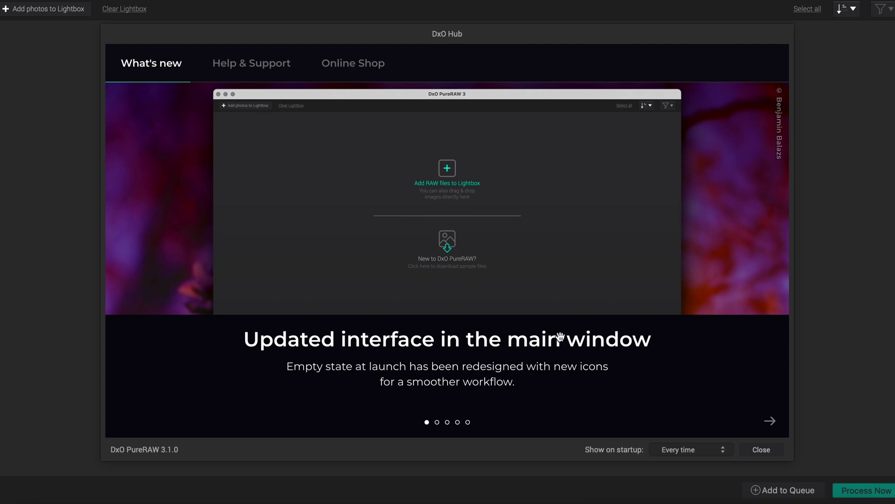
click(714, 450)
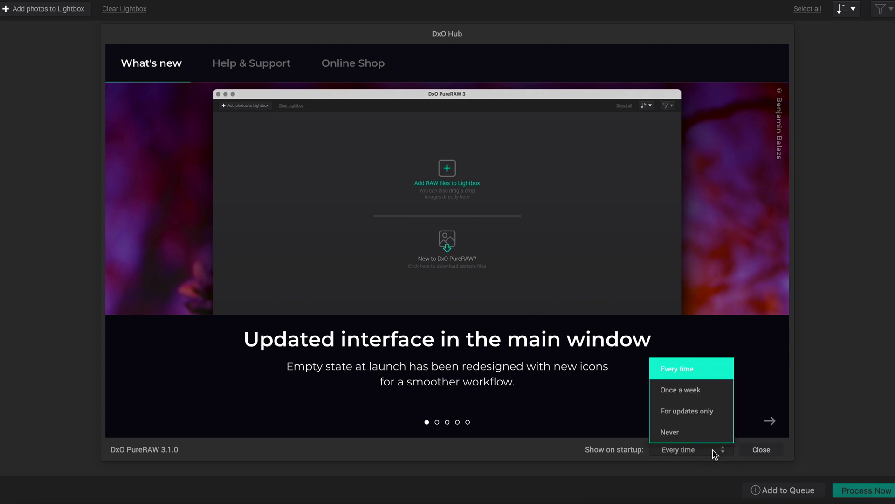
click(698, 413)
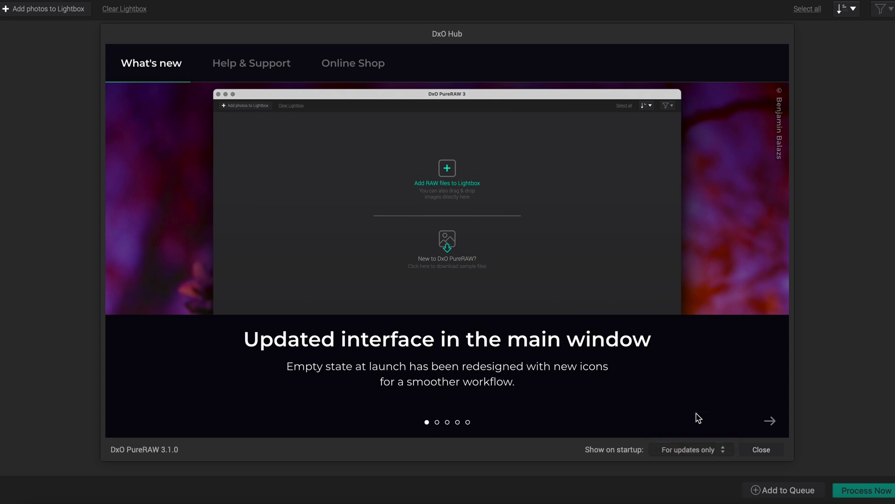
click(761, 451)
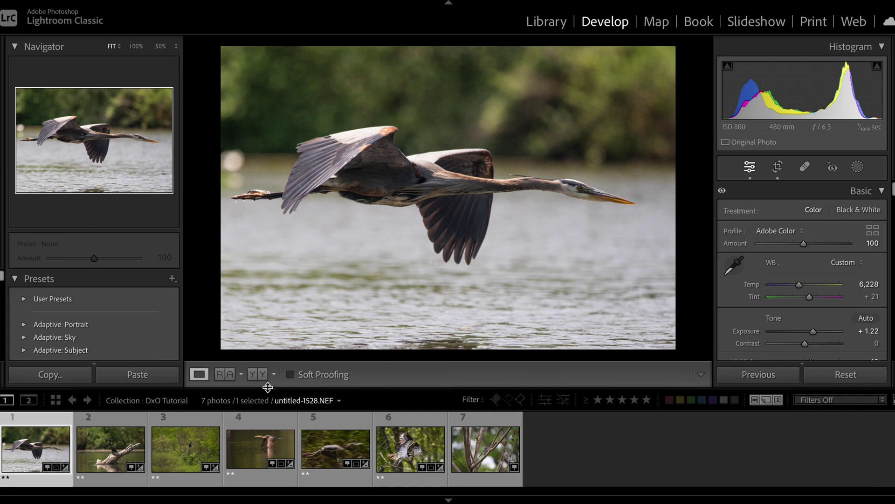
Select the flying eagle photo, inspect it at 50% and 100% while panning, then return to Fit
click(175, 450)
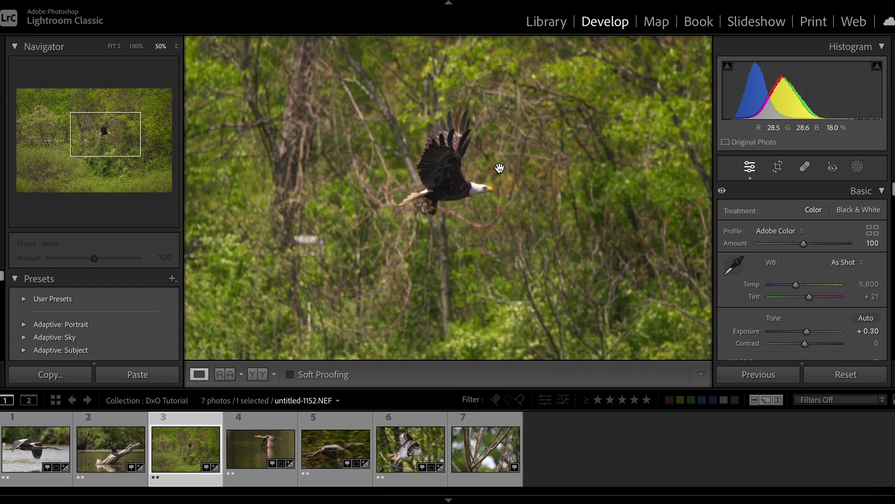
click(499, 168)
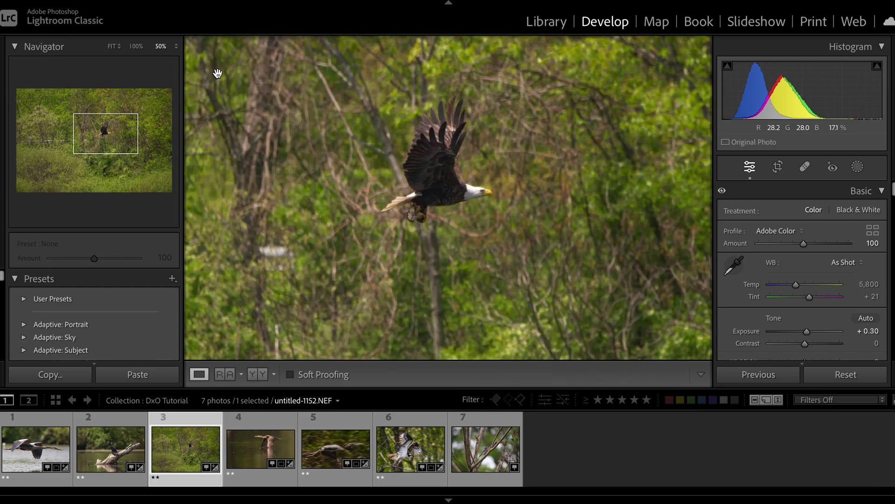
click(137, 47)
drag(423, 140, 368, 258)
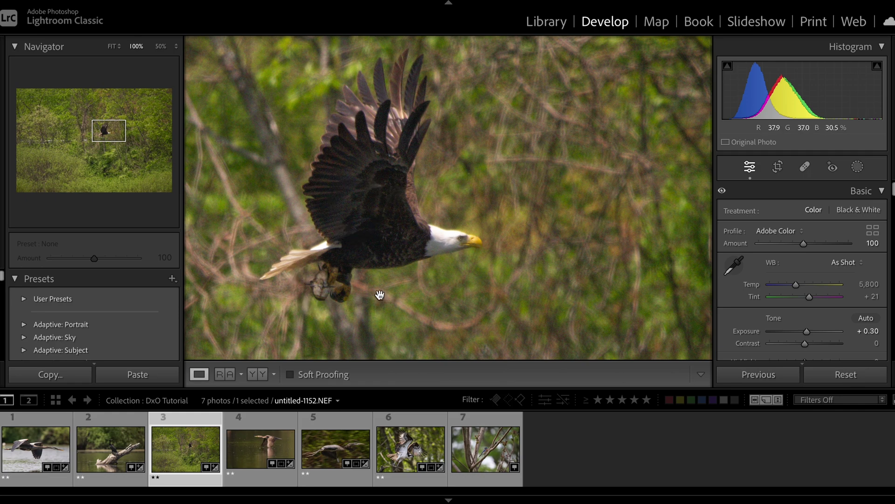
drag(521, 259, 565, 302)
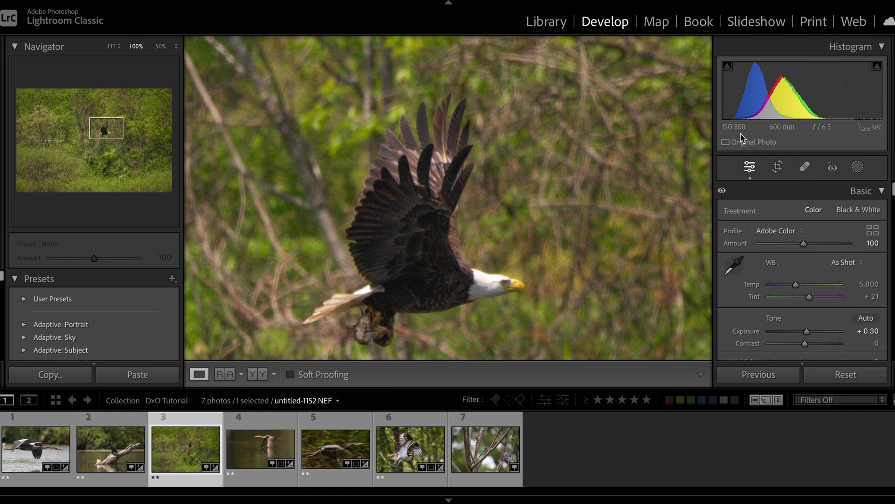
click(482, 260)
click(498, 188)
drag(499, 170, 533, 253)
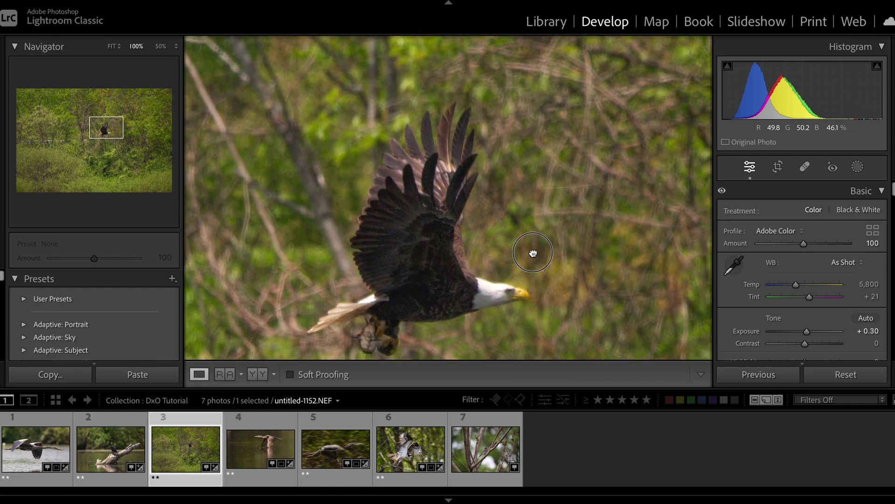
click(530, 244)
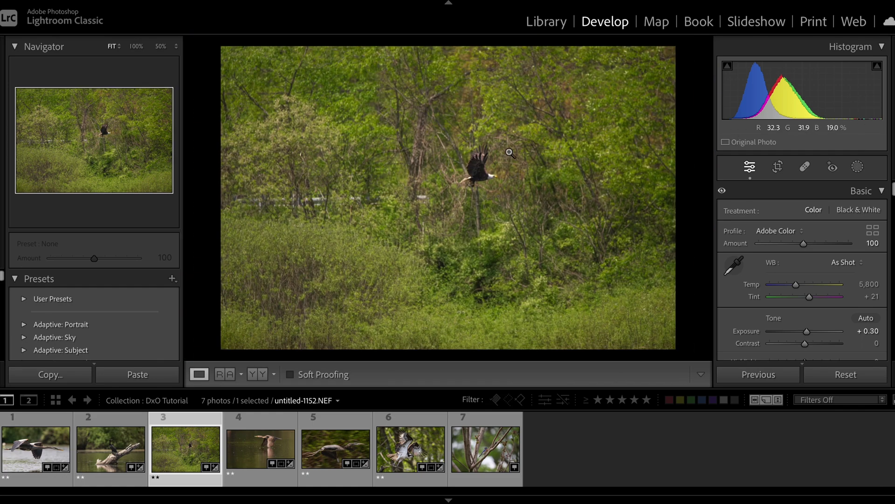
right_click(511, 153)
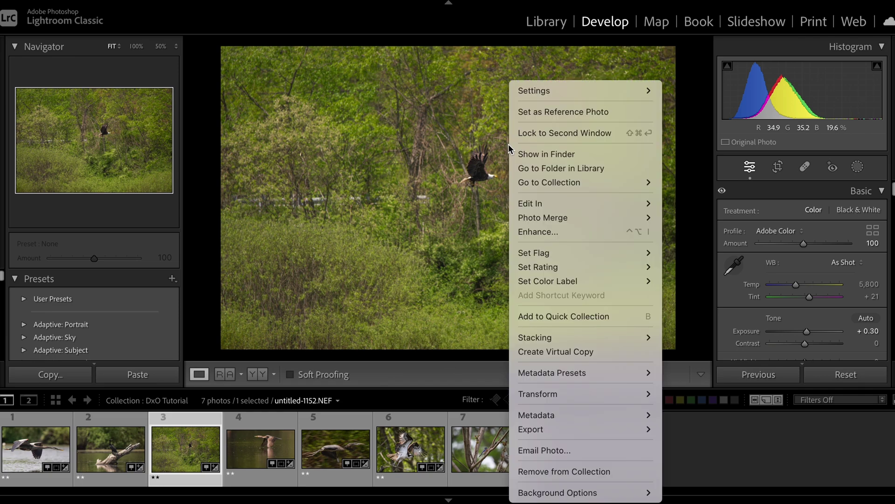
Preview the eagle's body and head in Enhance, then create the Super Resolution DNG stacked with the original
click(559, 230)
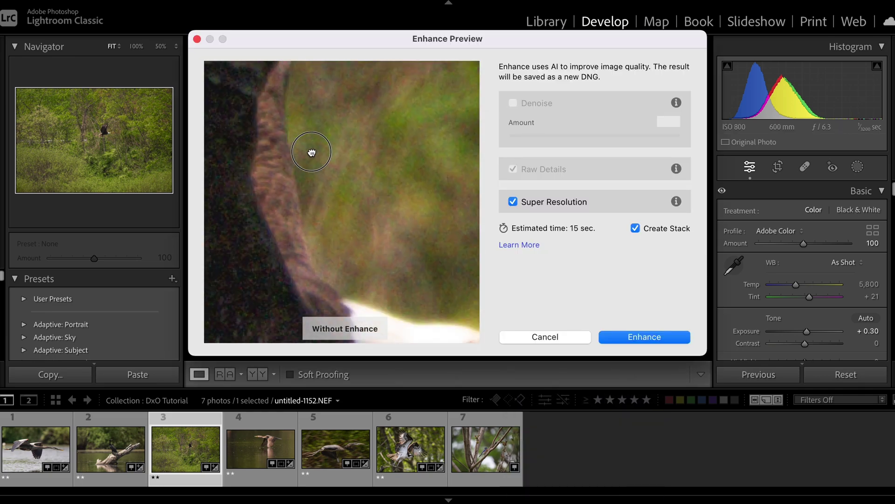
drag(326, 236, 352, 98)
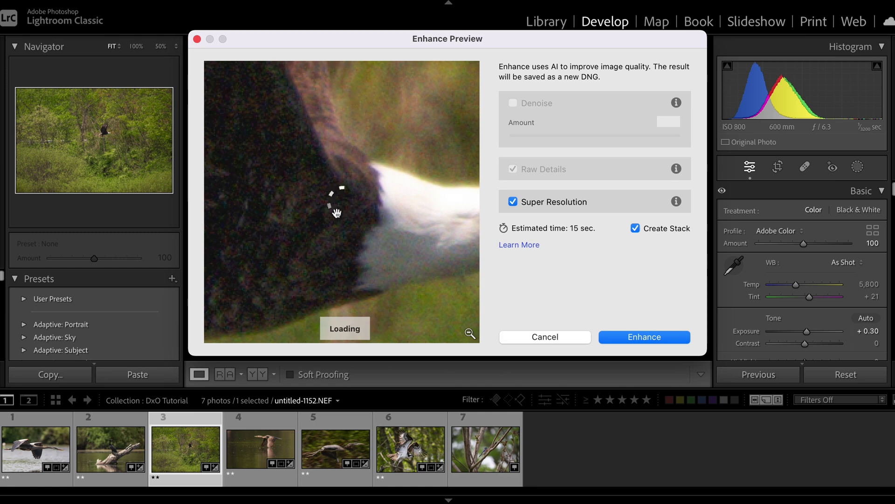
drag(337, 212, 403, 240)
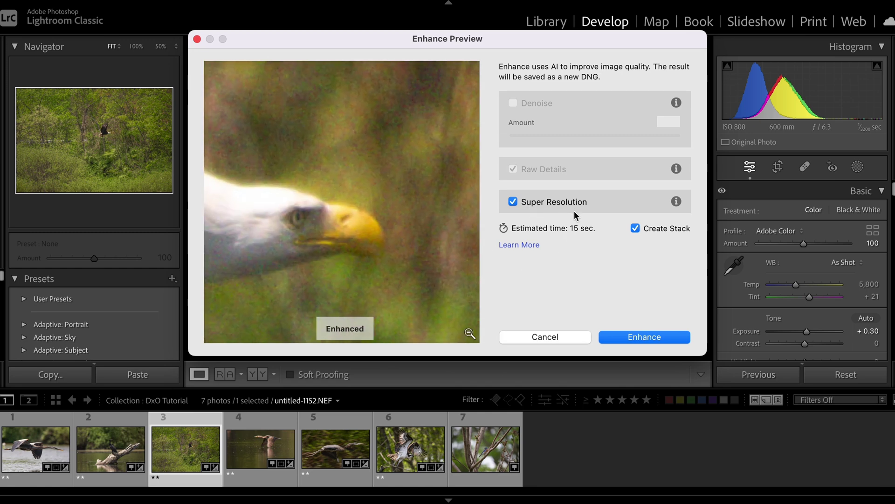
click(645, 337)
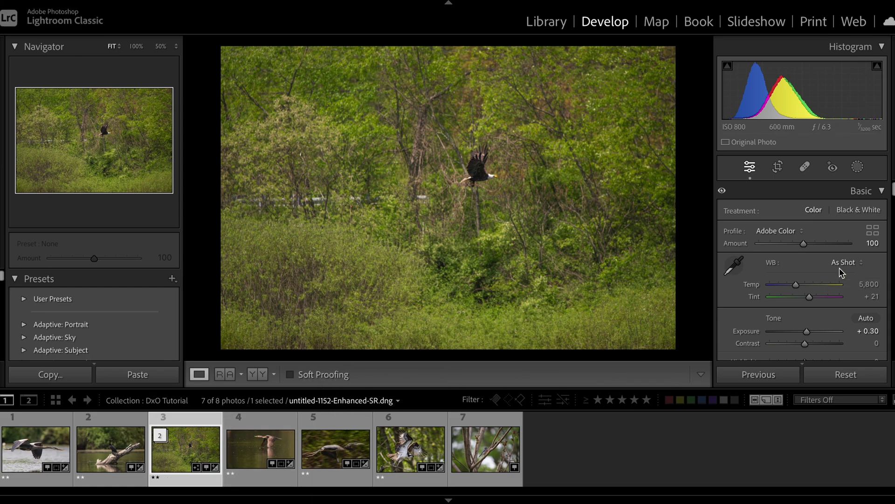
Scroll down the Develop panels and try running Denoise on the enhanced eagle DNG
scroll(840, 268, down, 5)
scroll(838, 267, down, 6)
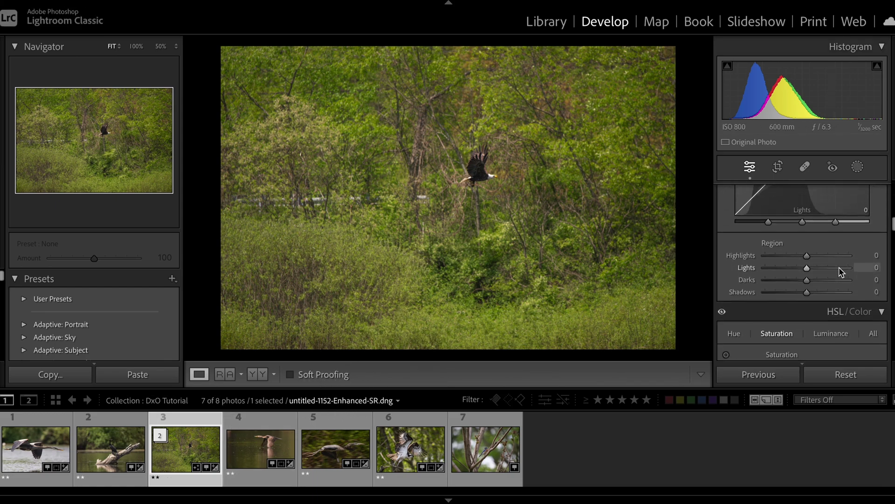
scroll(838, 267, down, 10)
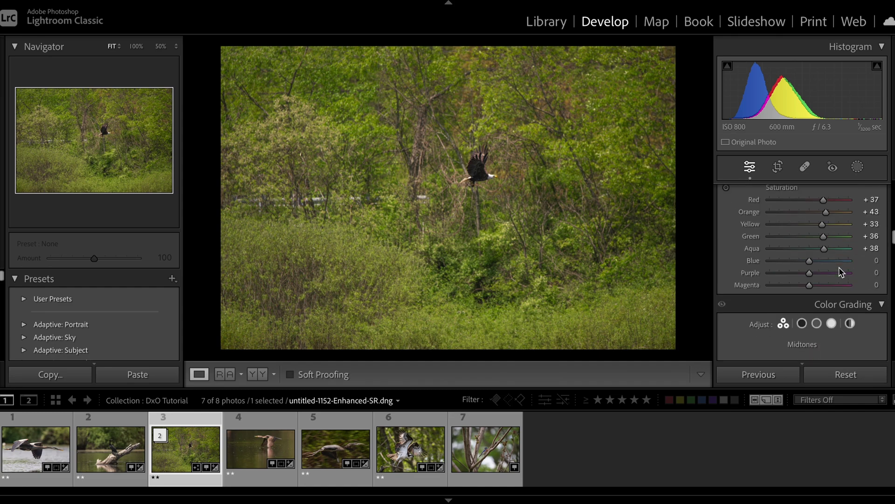
scroll(839, 269, down, 5)
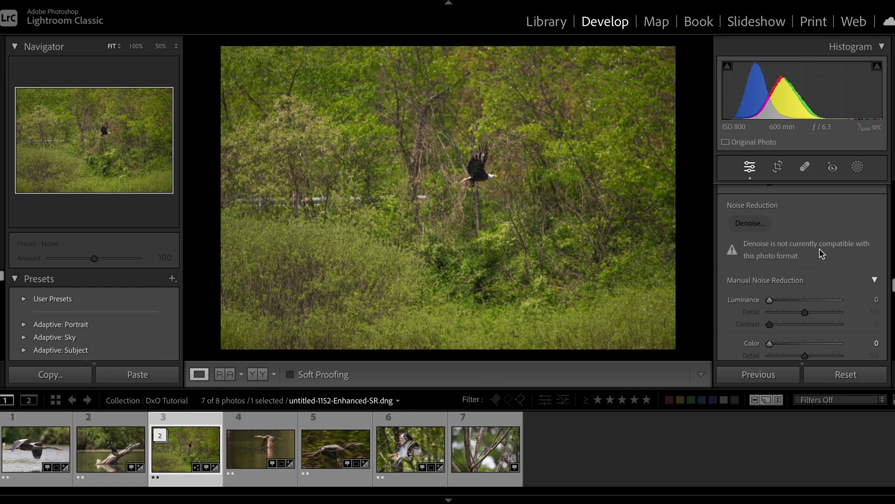
click(760, 226)
click(758, 225)
Check the eagle at 100%, return to Fit view, and switch to DxO PureRAW 3
click(488, 170)
drag(550, 244, 474, 176)
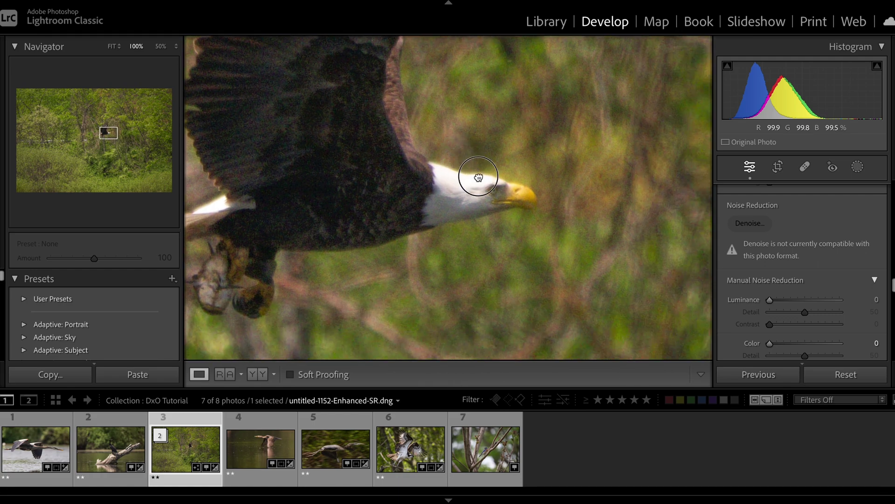
click(474, 176)
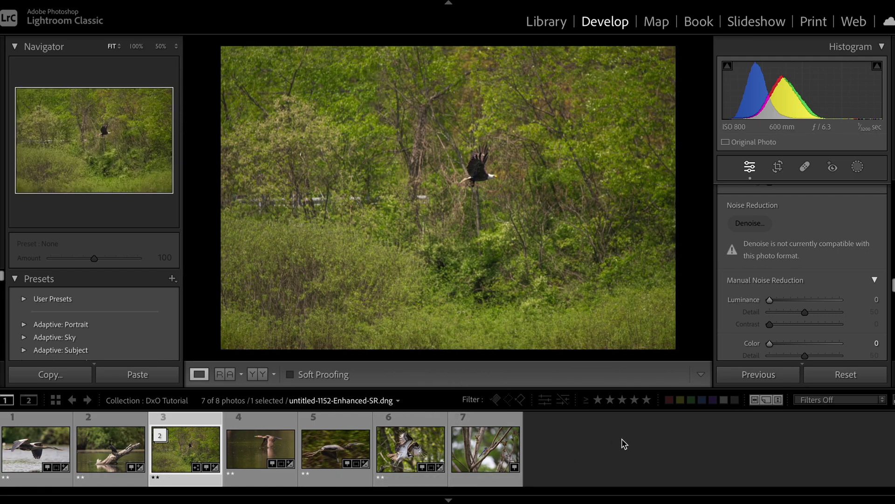
click(641, 498)
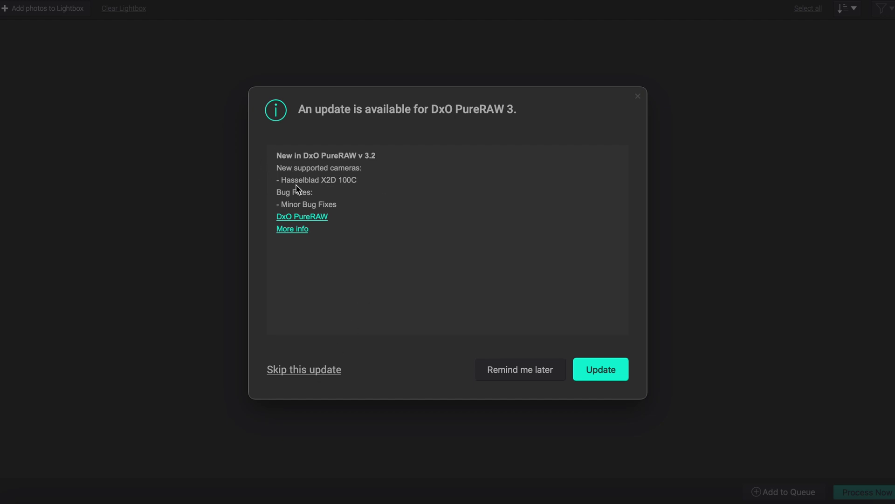
Postpone the update with Remind me later and drag the enhanced eagle DNG into the lightbox
click(307, 375)
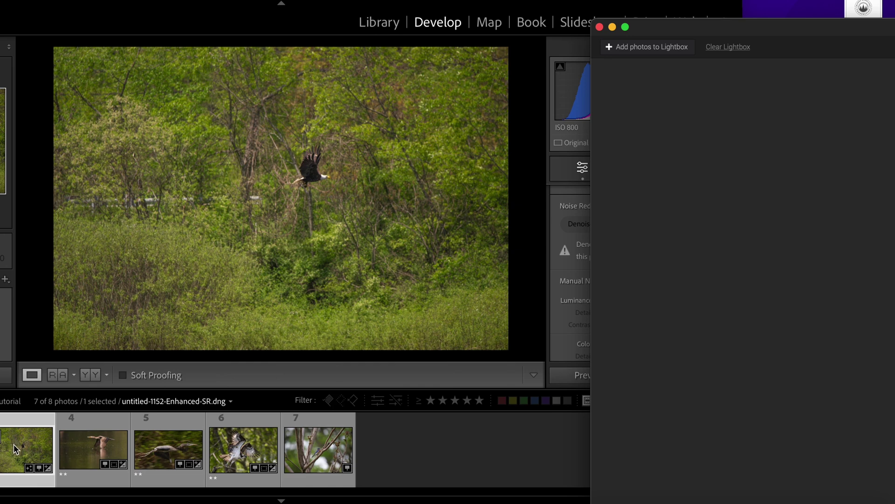
drag(15, 447, 813, 140)
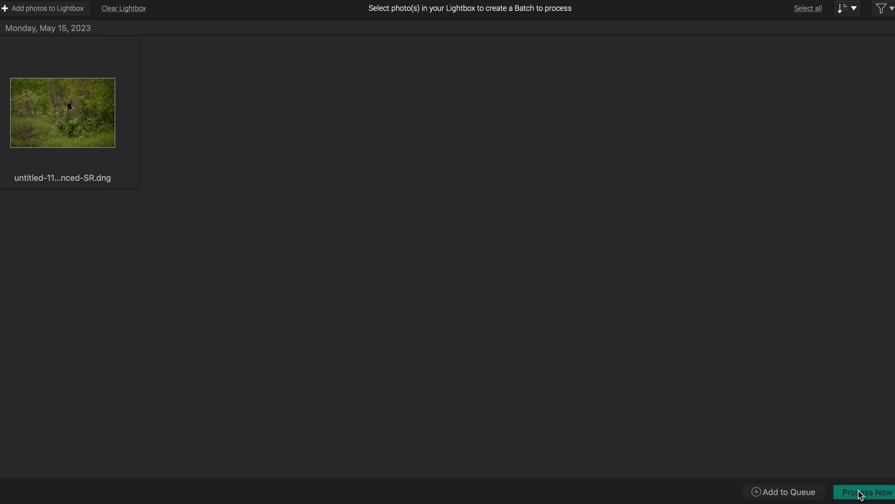
click(861, 494)
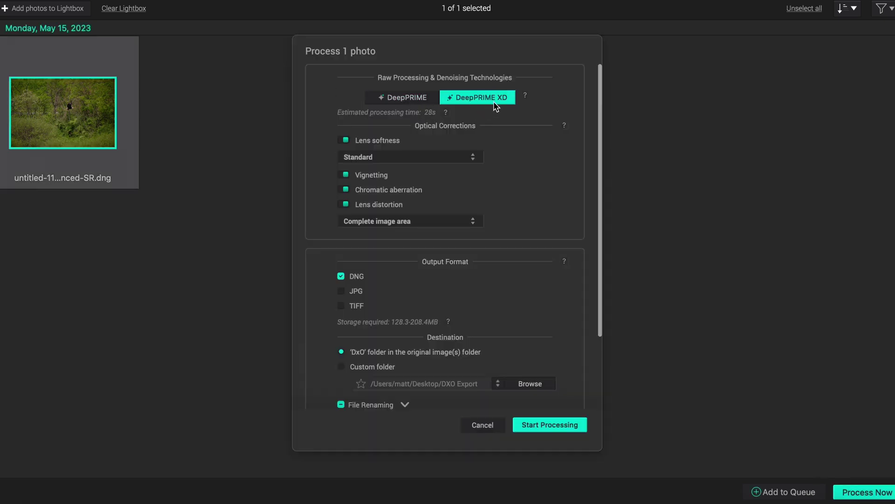
Process the eagle with DeepPRIME XD to DNG, exporting to Adobe Lightroom Classic
mouse_move(525, 97)
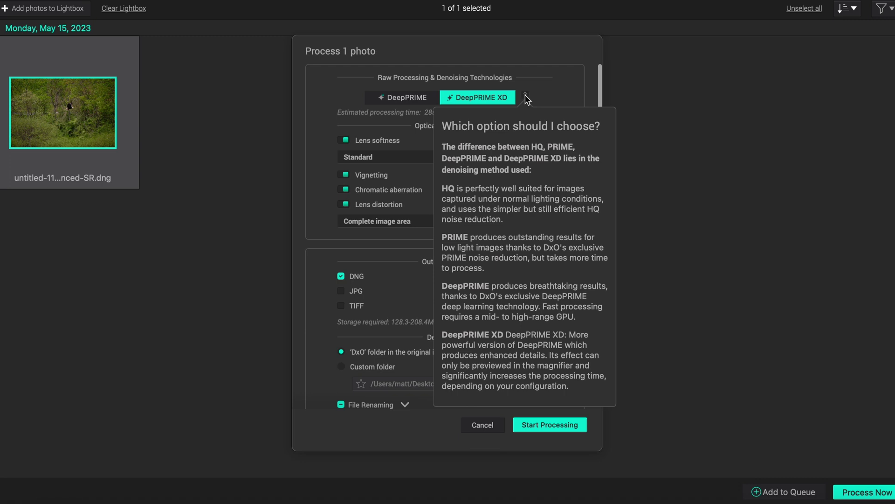
scroll(440, 180, down, 5)
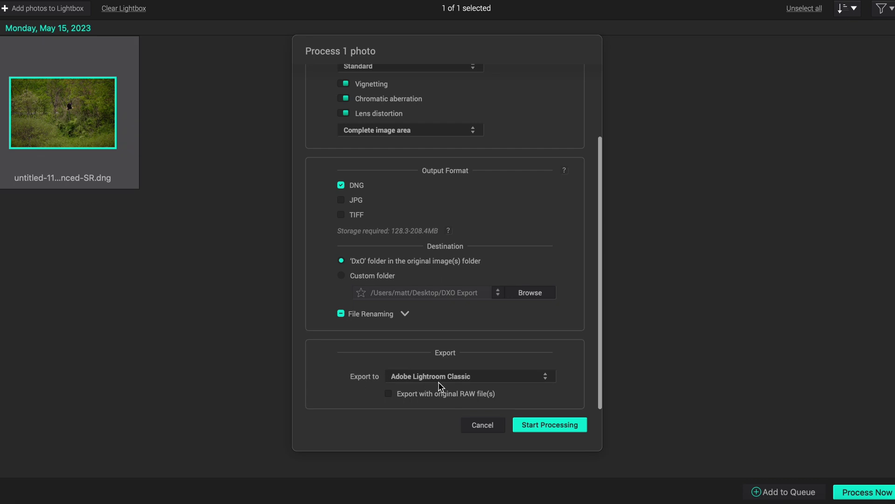
scroll(401, 252, up, 3)
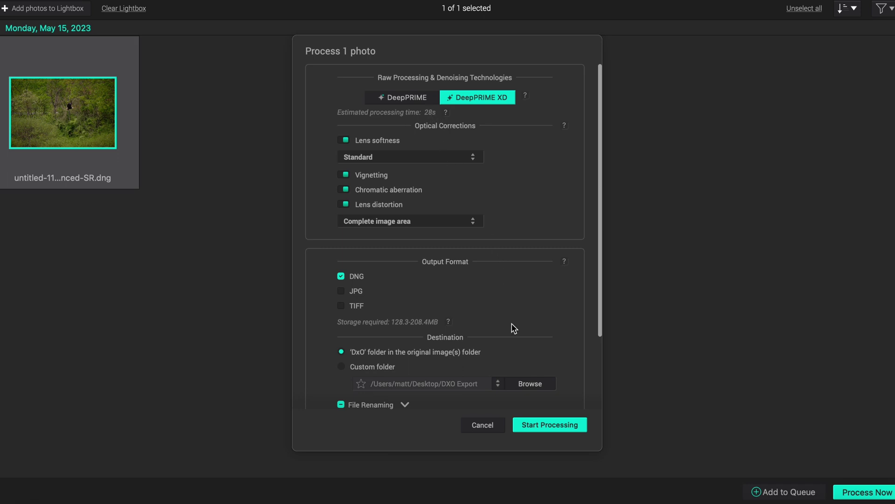
click(545, 429)
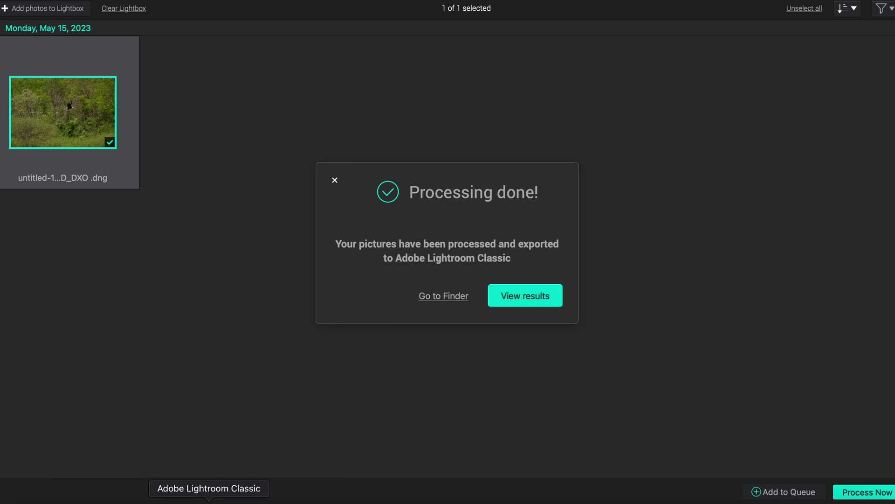
Import the DxO-processed eagle DNG, untitled-19.dng, into Lightroom Classic
click(209, 501)
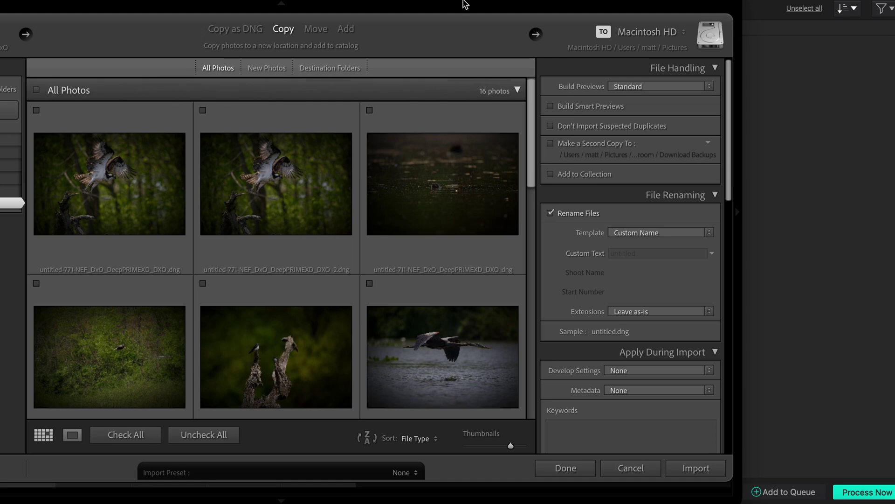
scroll(509, 196, down, 5)
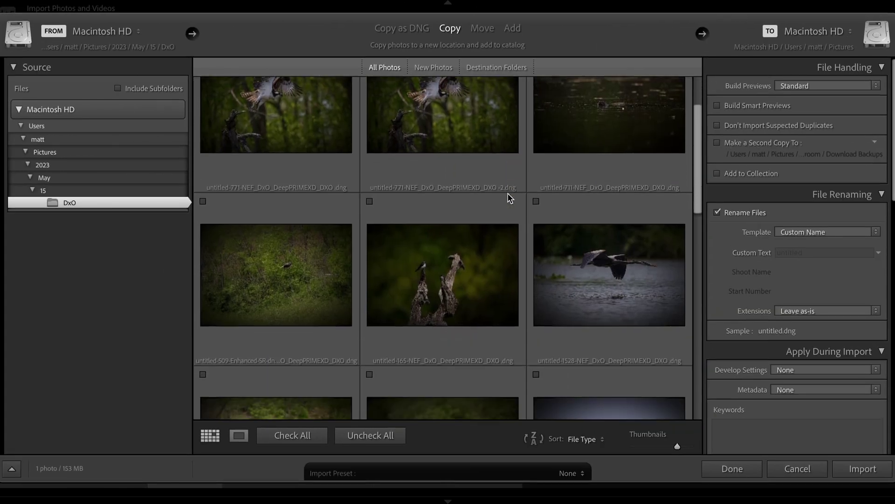
scroll(223, 134, down, 5)
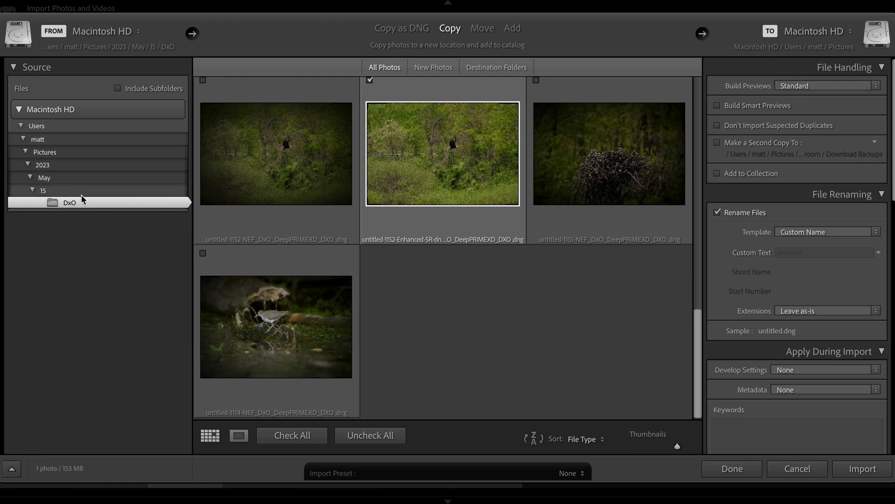
key(Return)
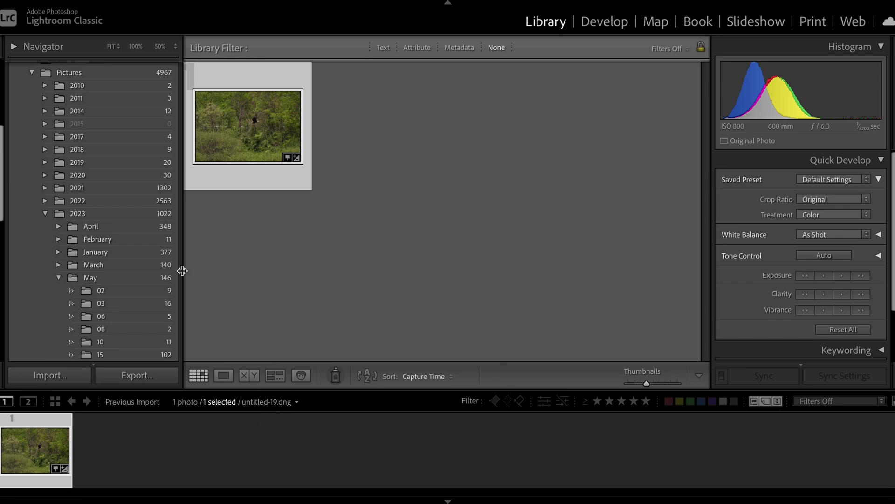
Open the imported eagle photo large and pan around it at 100%
double_click(245, 120)
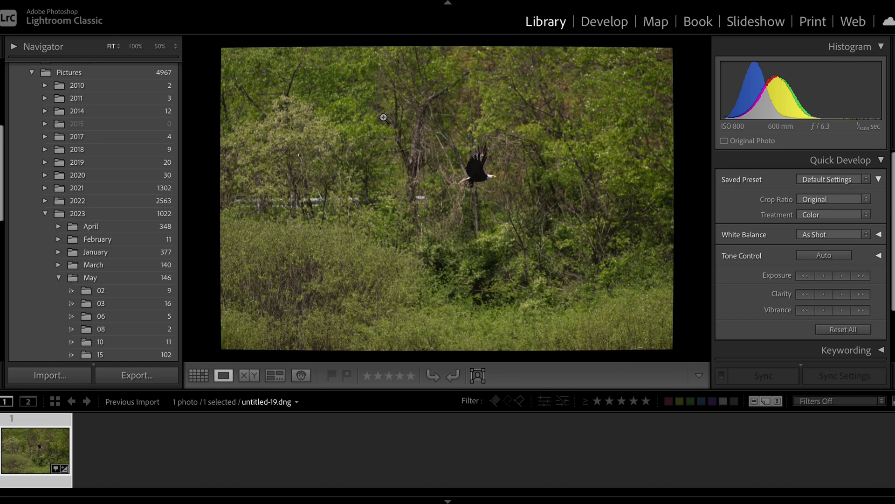
click(494, 172)
drag(504, 158, 482, 236)
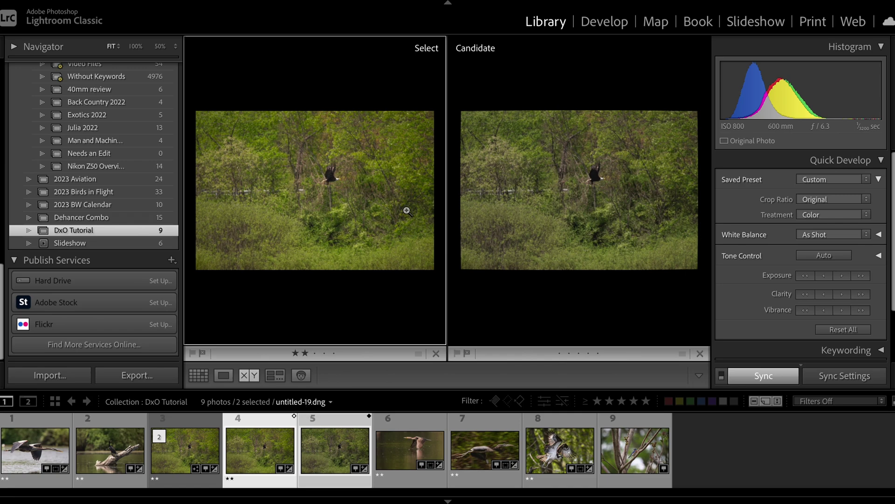
Zoom the original and processed eagles to 100% in Compare, then open photo 5 alone at 100%
key(z)
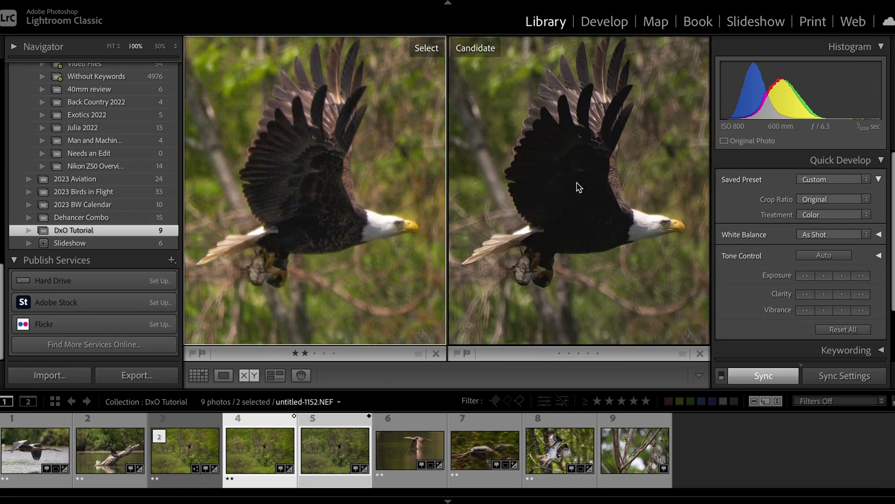
click(198, 375)
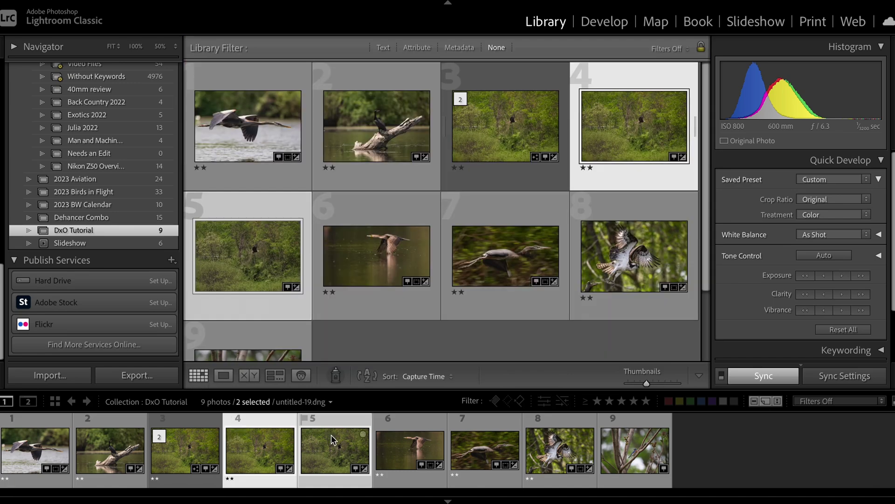
double_click(335, 441)
click(492, 160)
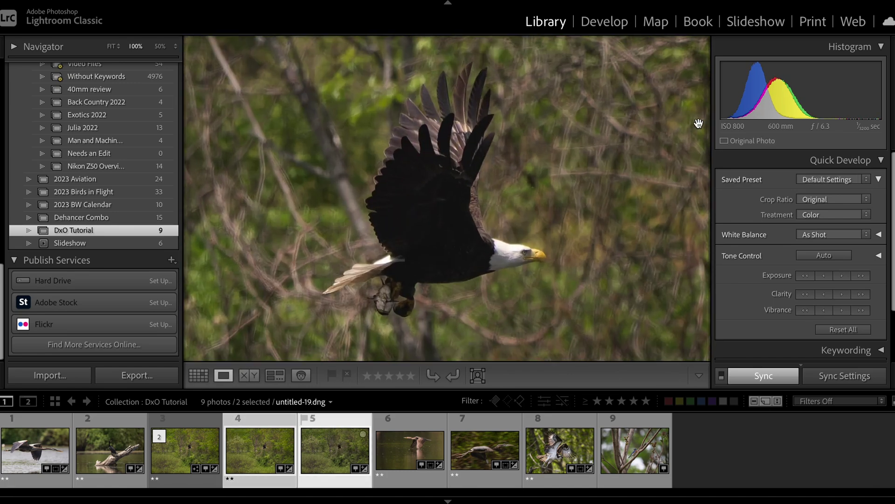
Crop the DxO eagle to a 4 x 5 aspect ratio framed around the bird
key(d)
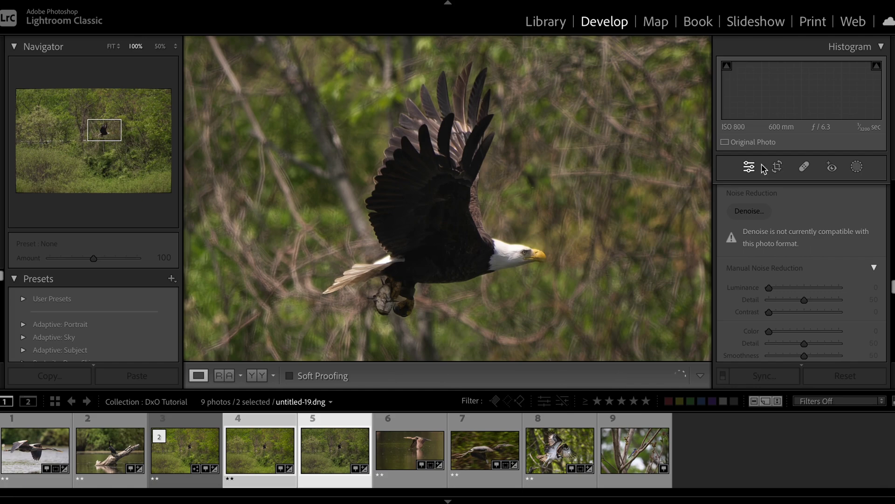
click(777, 166)
click(835, 213)
click(807, 271)
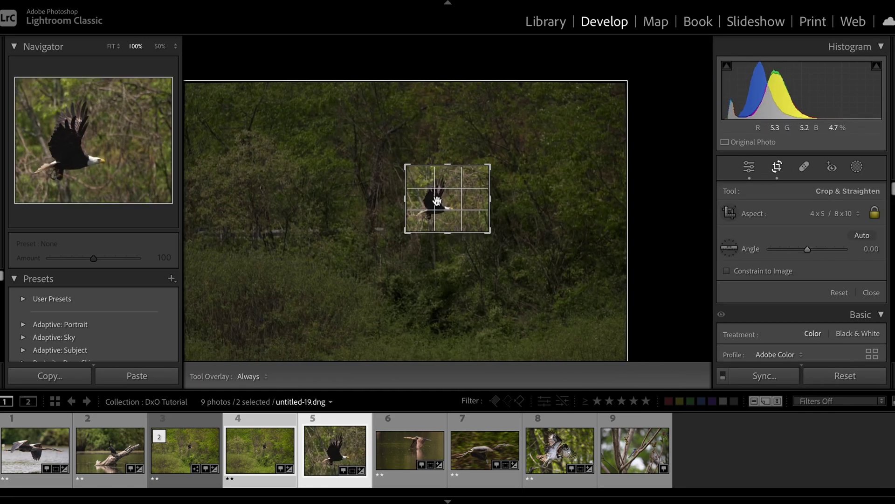
Add a mask on the eagle with Highlights and Whites raised to +15
click(857, 167)
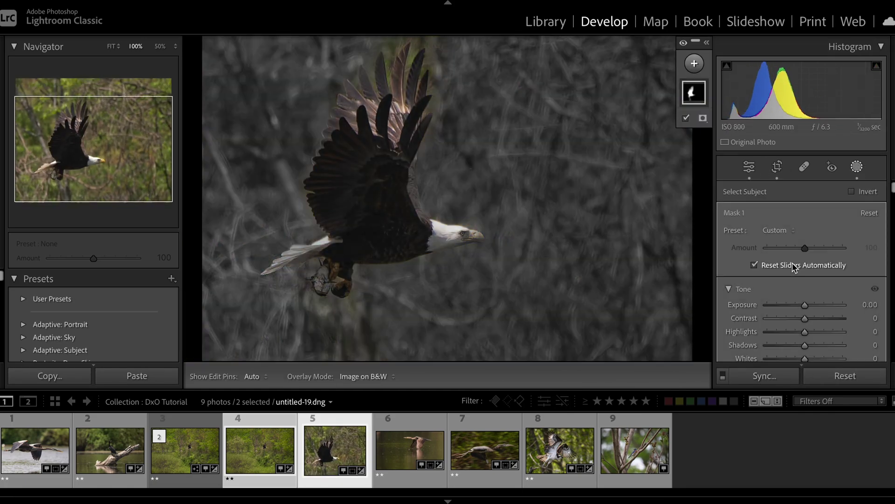
mouse_move(805, 296)
mouse_down()
mouse_move(811, 308)
mouse_move(810, 297)
mouse_up()
scroll(807, 307, down, 10)
scroll(811, 275, down, 3)
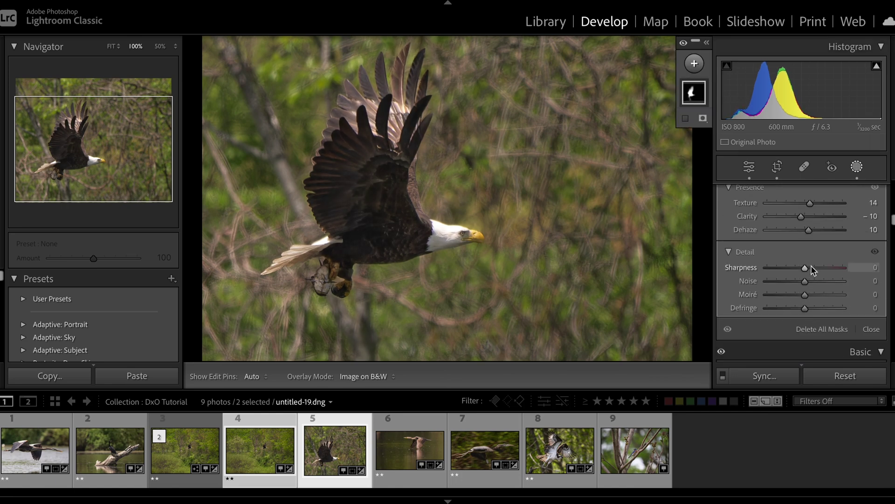
click(857, 166)
Raise red, orange, yellow, green and aqua saturation and lower Blue saturation to −37
drag(808, 229, 821, 229)
mouse_move(809, 241)
mouse_down()
mouse_move(823, 241)
mouse_move(816, 254)
mouse_up()
drag(808, 266, 816, 266)
drag(809, 278, 794, 290)
Compare before and after side by side, then move to the original raw eagle photo
click(262, 376)
click(260, 340)
key(shift+r)
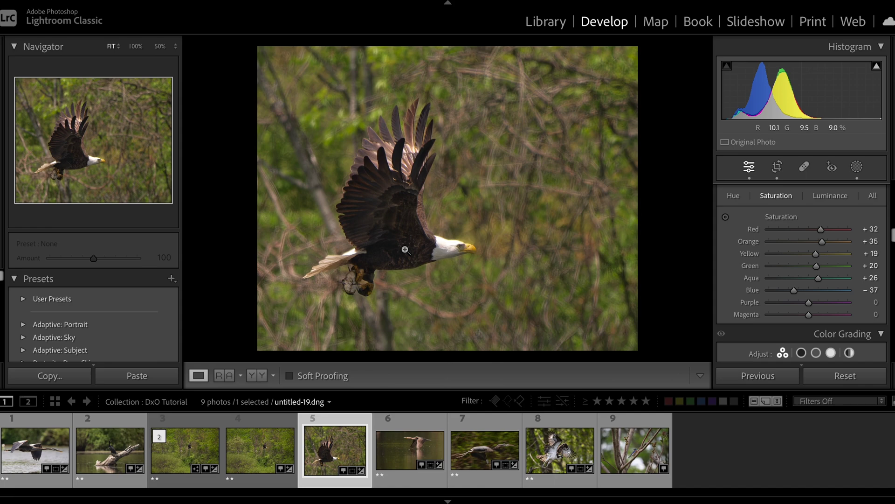
key(Left)
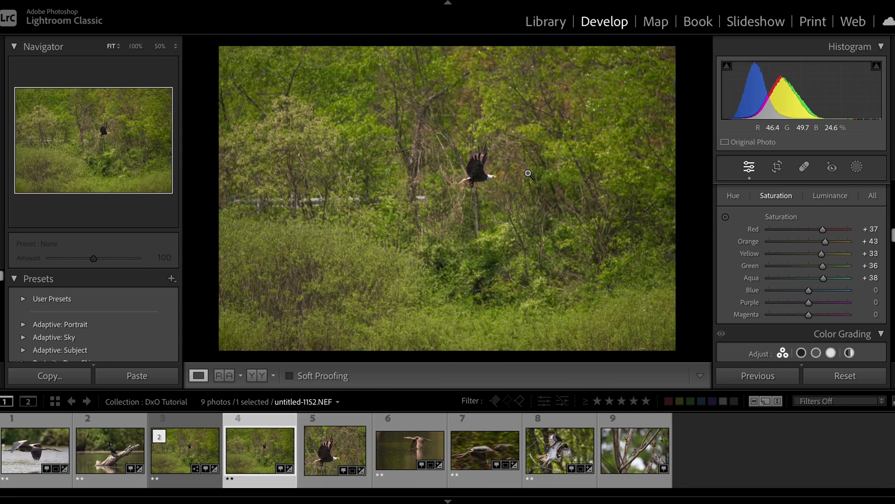
scroll(764, 231, down, 10)
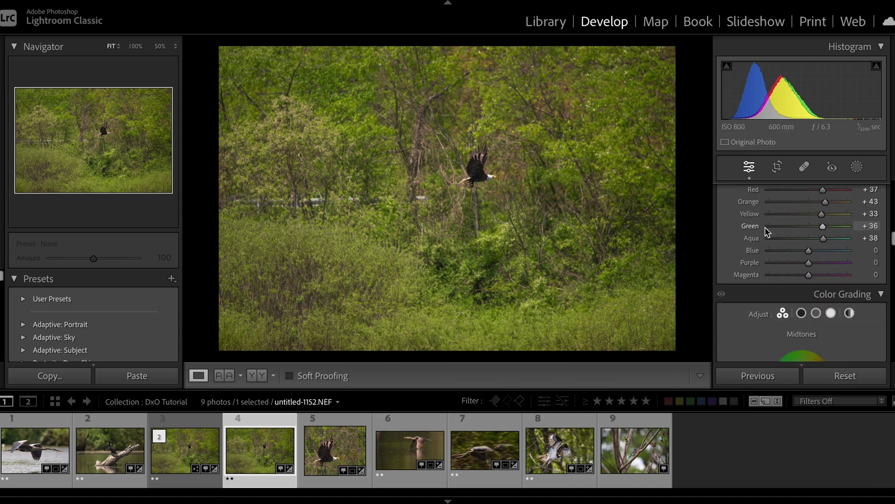
scroll(767, 230, up, 5)
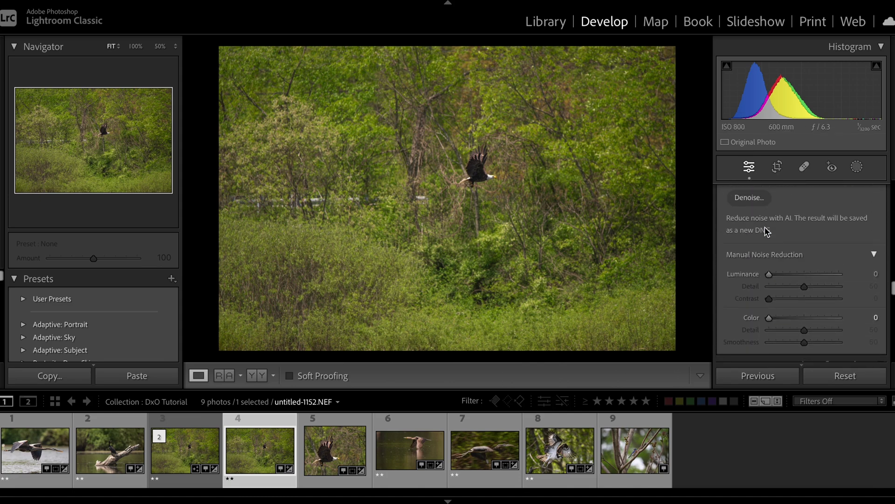
click(749, 228)
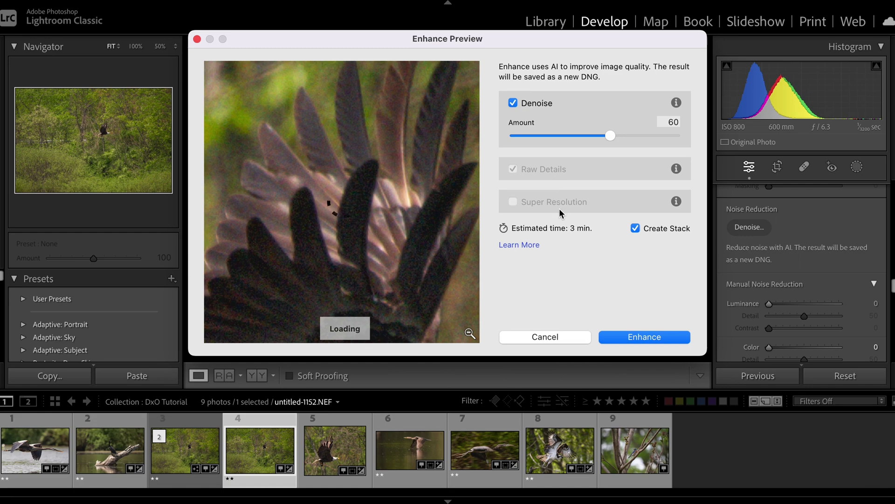
drag(424, 274, 334, 140)
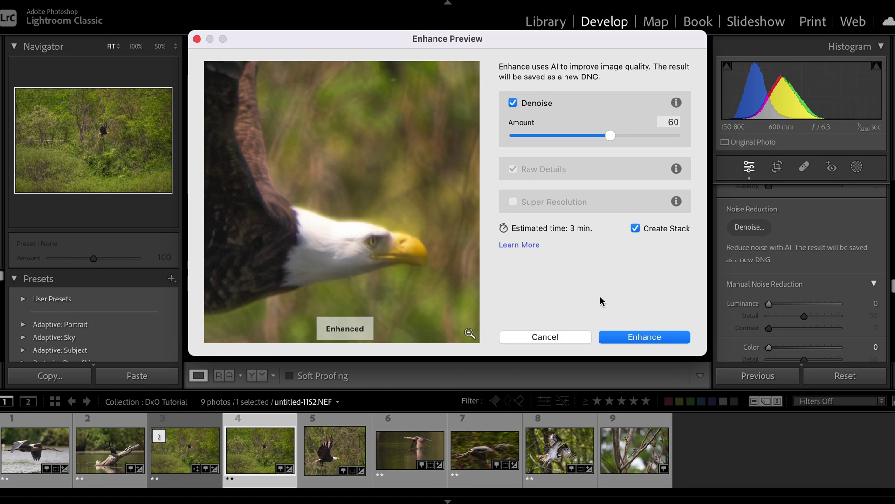
Select six DxO Tutorial photos starting from the heron, then switch to DxO PureRAW 3
click(544, 336)
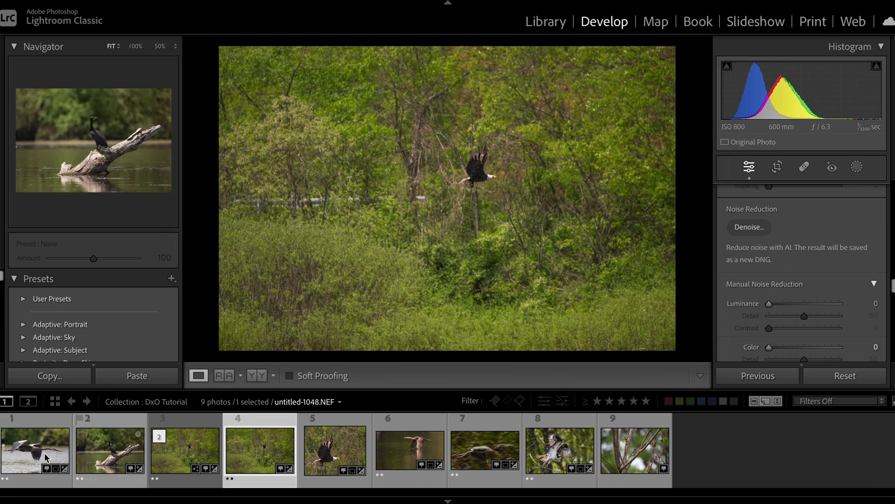
click(30, 459)
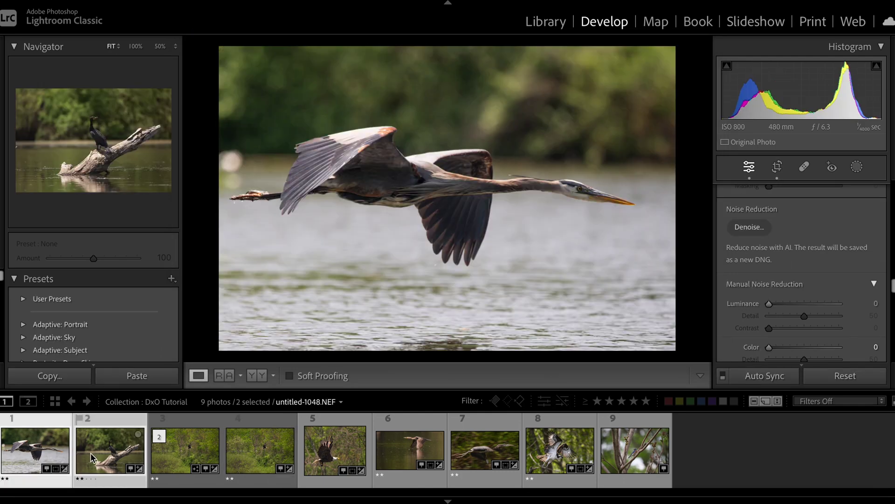
ctrl+click(105, 445)
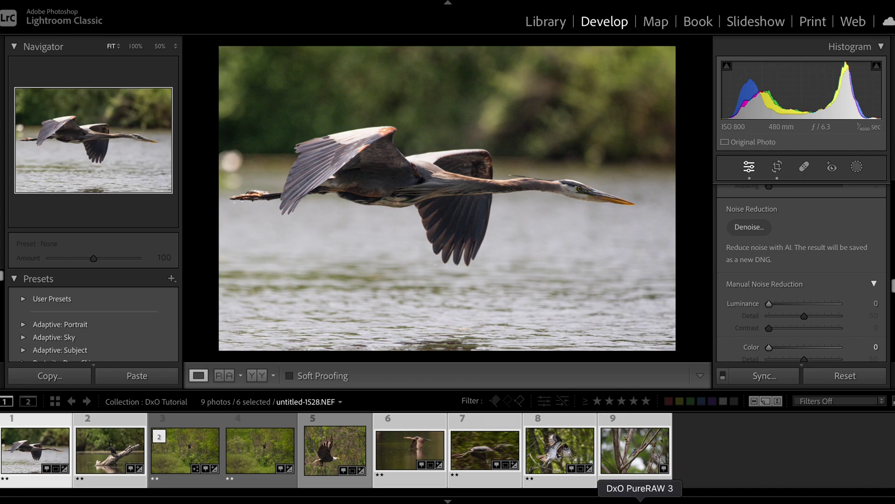
click(640, 500)
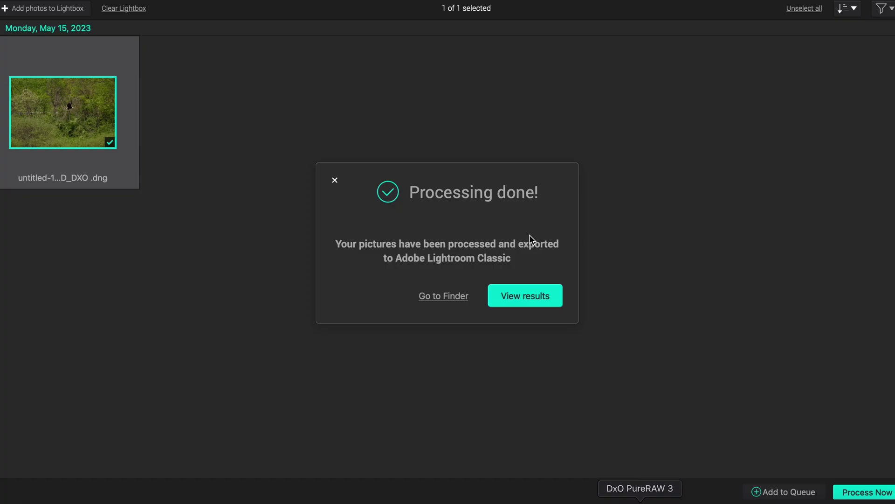
Dismiss the done message, deselect one photo and process the other six with DeepPRIME XD to DNG
click(337, 183)
click(103, 85)
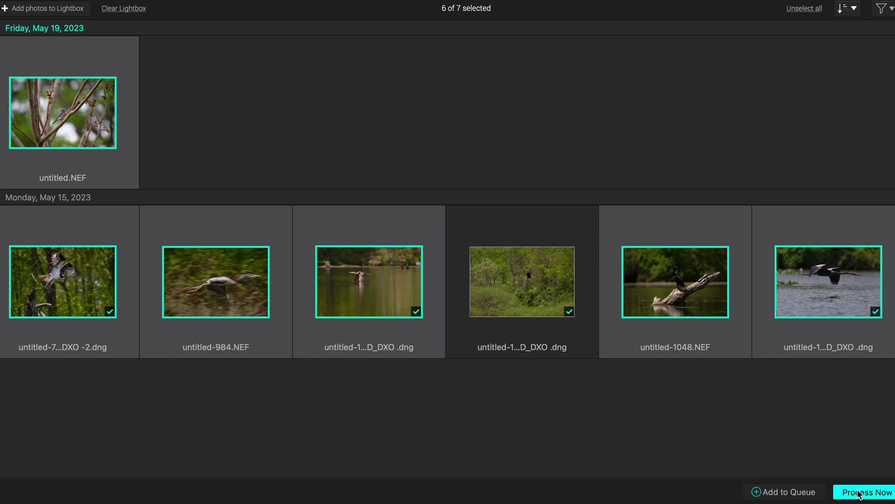
click(868, 493)
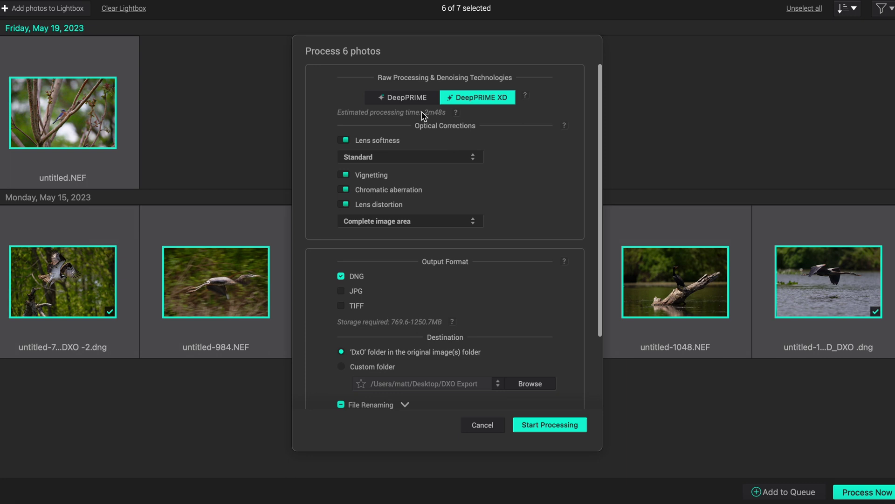
click(540, 425)
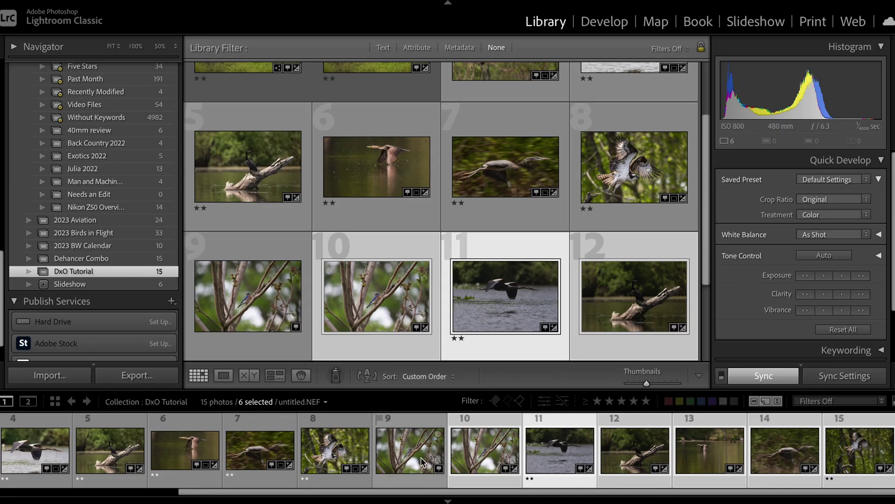
Inspect the original bluebird, photo 9, at full size in Loupe view
click(405, 461)
double_click(405, 462)
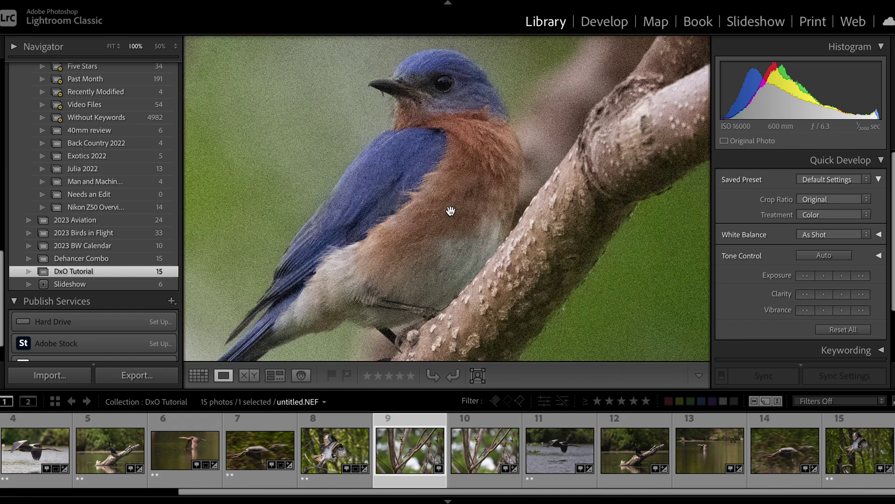
mouse_move(488, 186)
mouse_down()
mouse_move(525, 233)
mouse_move(610, 93)
mouse_move(529, 299)
mouse_move(548, 297)
mouse_move(516, 220)
mouse_move(491, 202)
mouse_up()
click(490, 201)
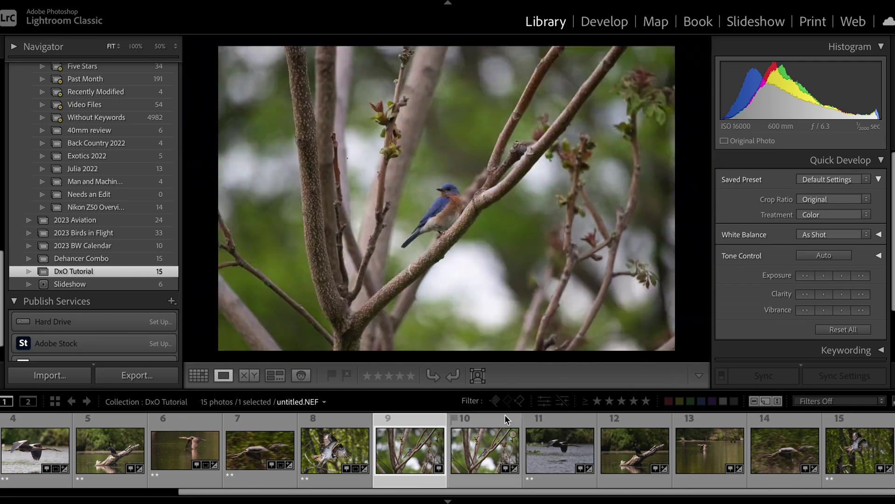
Inspect denoised bluebird photo 10 at 100%, compare it with photo 9, then open the heron
click(474, 457)
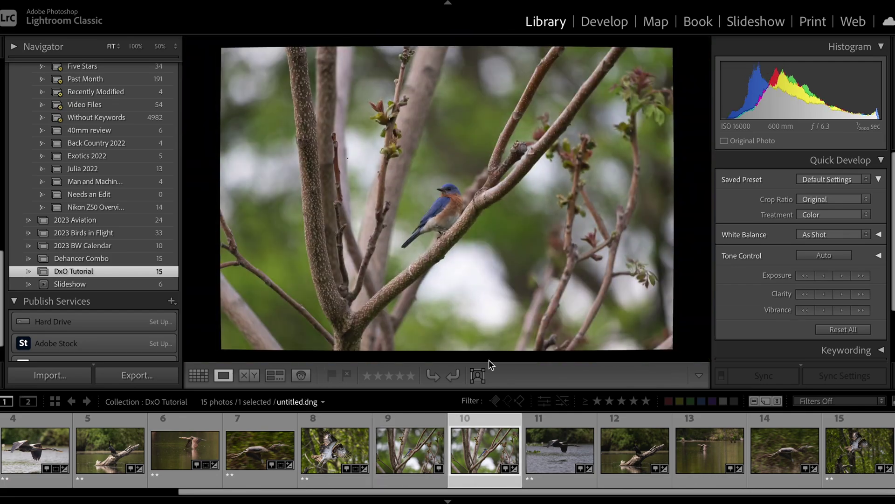
click(449, 200)
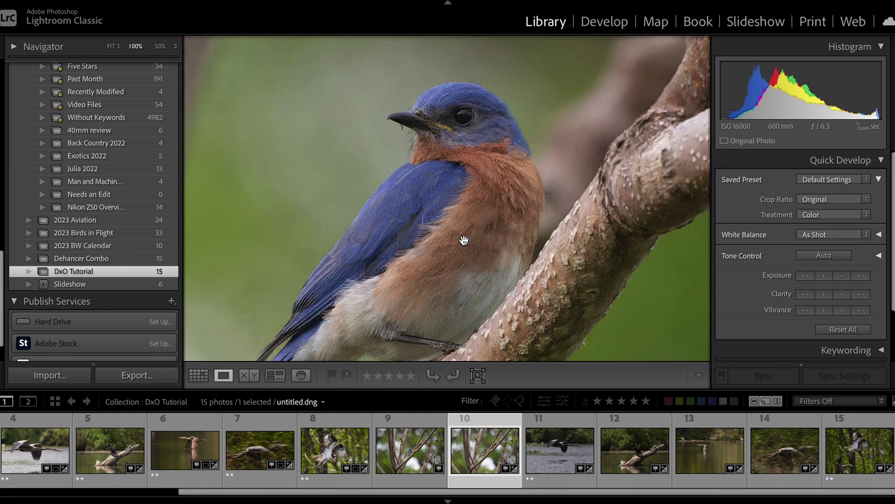
drag(464, 240, 511, 278)
key(c)
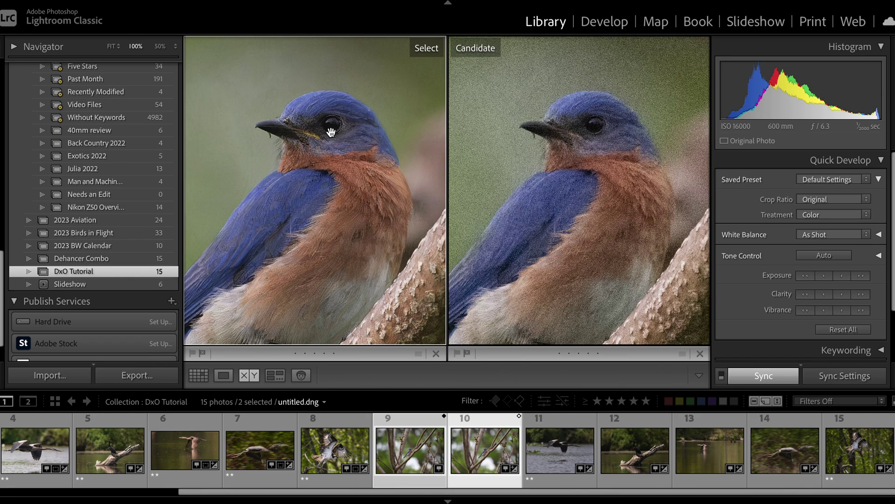
click(548, 466)
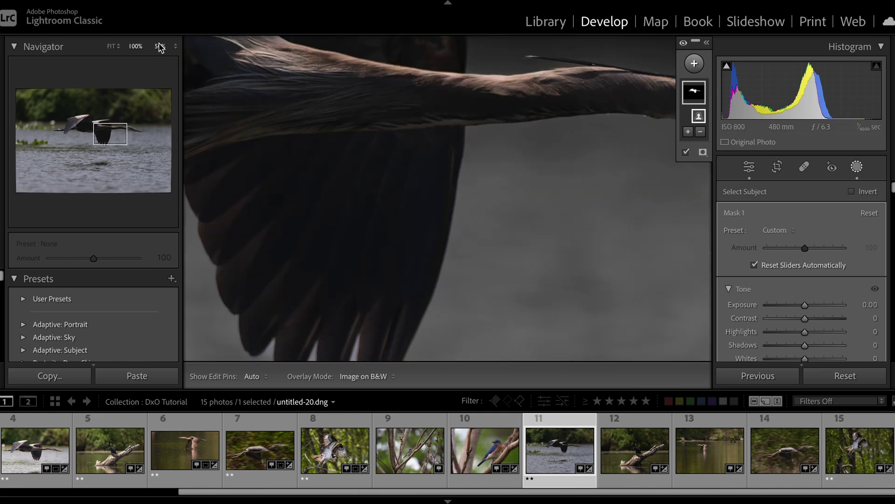
Brighten the masked heron with the mask's Tone sliders
drag(805, 295, 814, 321)
drag(805, 335, 804, 335)
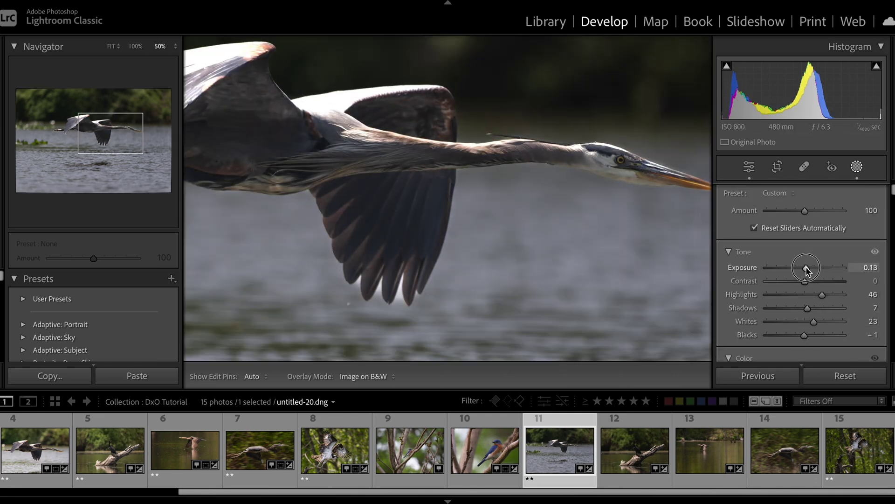
scroll(807, 289, down, 3)
Crop the heron photo to a 16 x 9 aspect ratio
key(r)
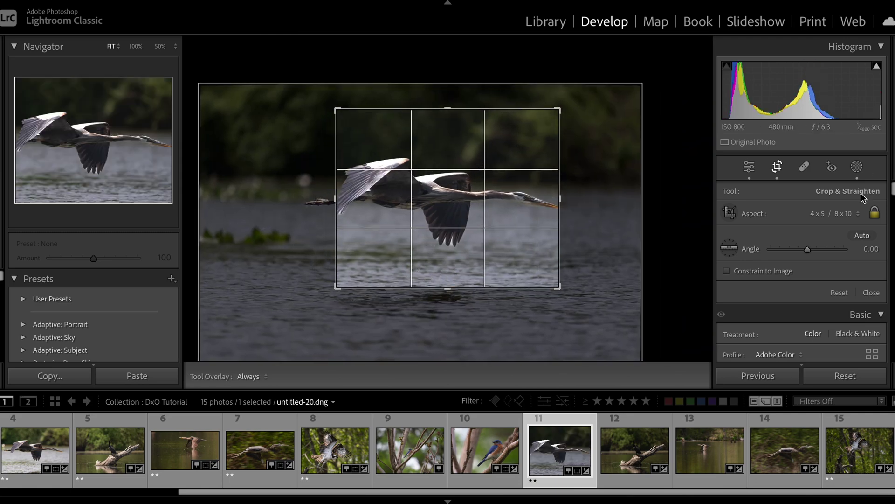
click(835, 213)
click(835, 216)
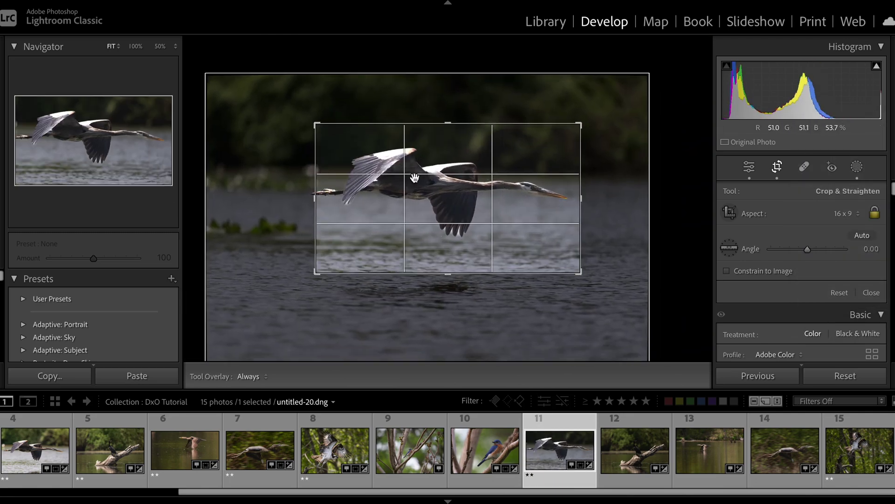
key(Return)
click(662, 191)
Lower the Tone Curve Shadows and raise saturation of the warm, green and blue hues
scroll(803, 280, down, 5)
drag(804, 294, 825, 272)
scroll(810, 289, down, 3)
drag(808, 284, 824, 284)
drag(809, 297, 823, 309)
scroll(824, 296, down, 1)
key(z)
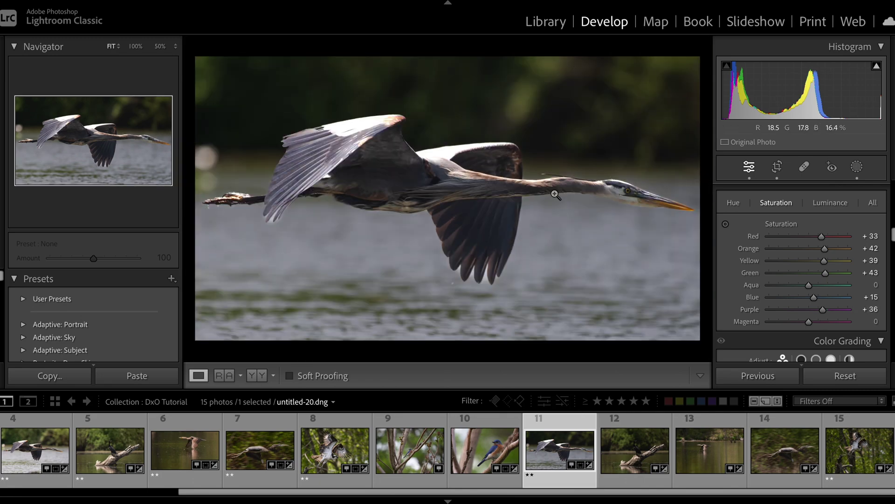
Copy the heron's develop settings and move on to the osprey photo
scroll(803, 261, up, 8)
key(super+shift+c)
click(725, 281)
key(Left)
key(Left)
key(Left)
key(Left)
key(Left)
key(Left)
key(Left)
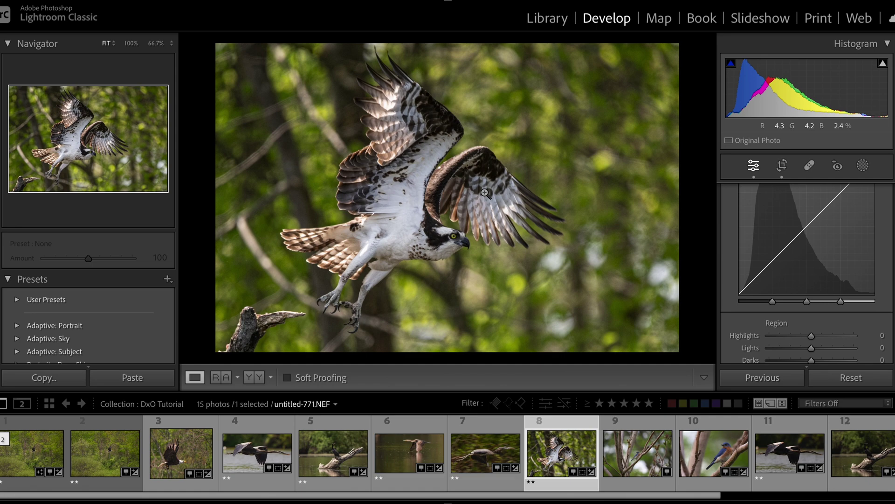
Leave the original osprey uncropped and crop the denoised osprey, photo 15, around the bird
click(783, 165)
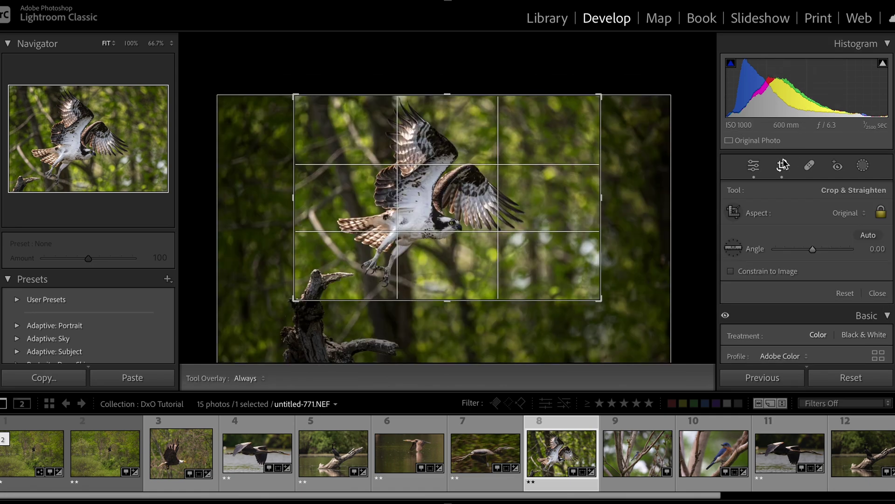
key(r)
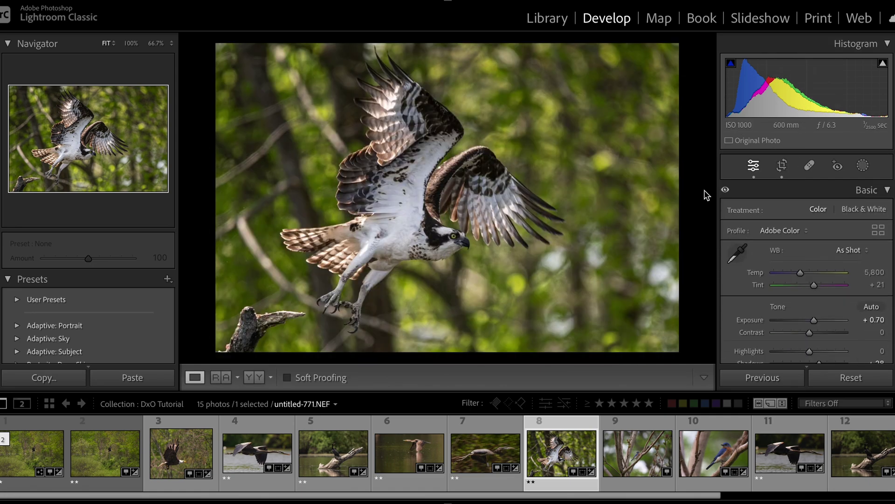
scroll(714, 440, down, 3)
click(862, 452)
key(r)
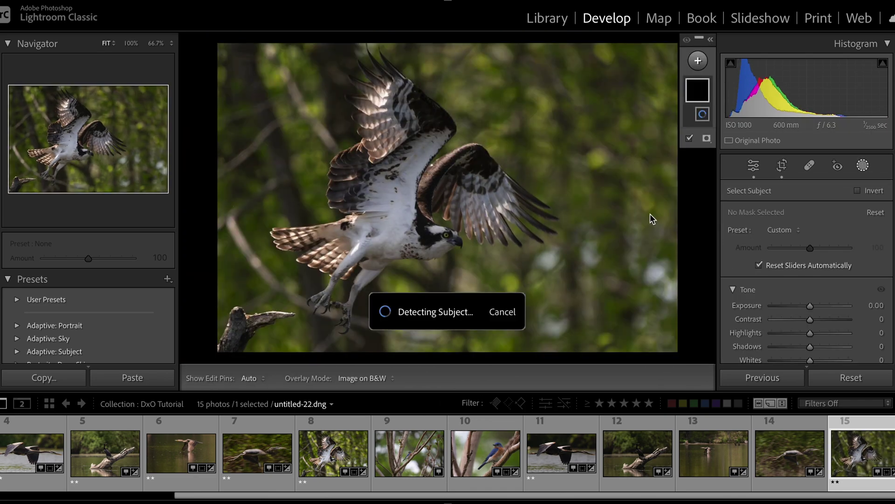
drag(804, 286, 825, 300)
scroll(820, 326, down, 5)
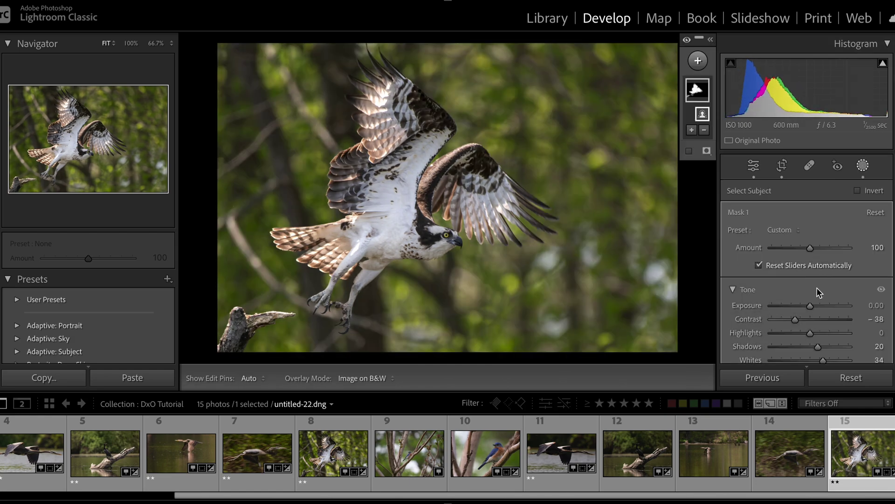
Adjust the osprey's subject mask and Basic tones, including Exposure +0.30, checking the legs up close
key(z)
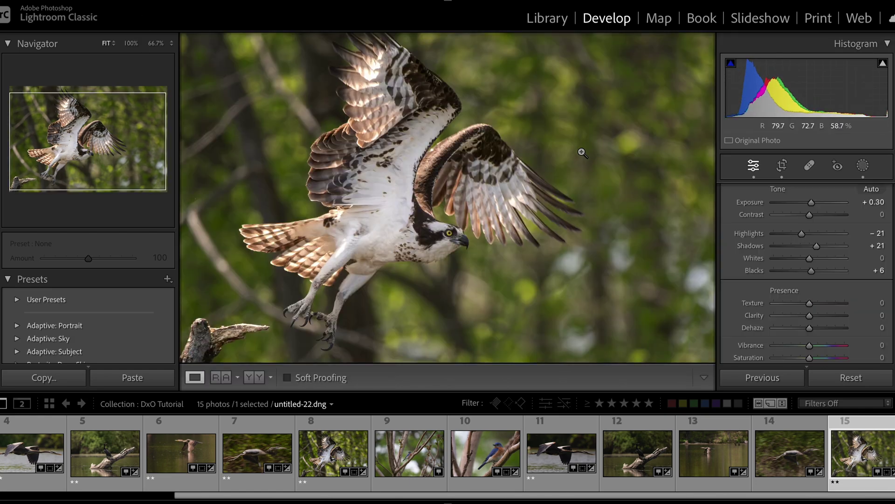
click(569, 104)
drag(569, 104, 534, 196)
click(534, 196)
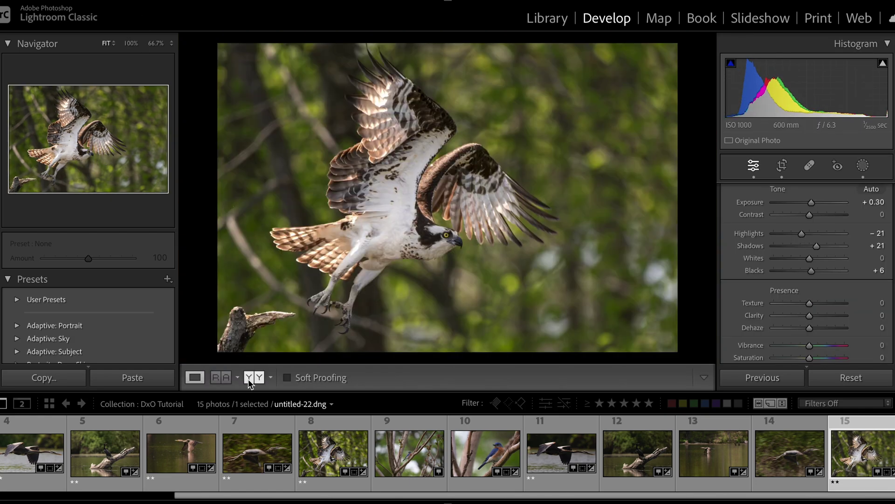
Show the original and edited osprey side by side, panned onto the head
click(219, 377)
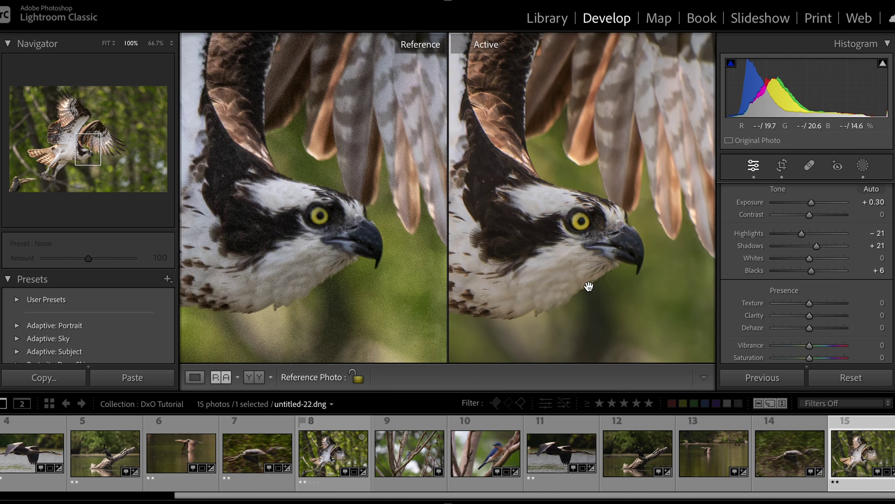
drag(544, 283, 577, 268)
drag(312, 265, 333, 245)
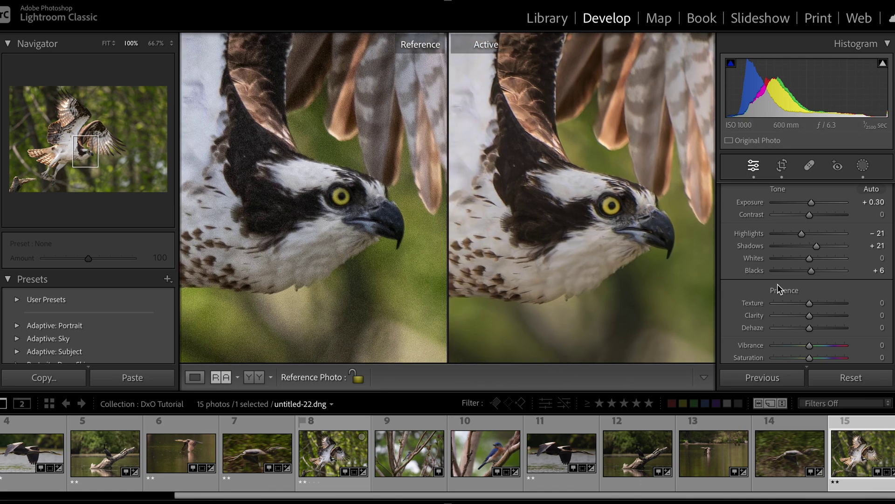
scroll(789, 298, down, 2)
scroll(787, 299, up, 3)
scroll(787, 299, down, 4)
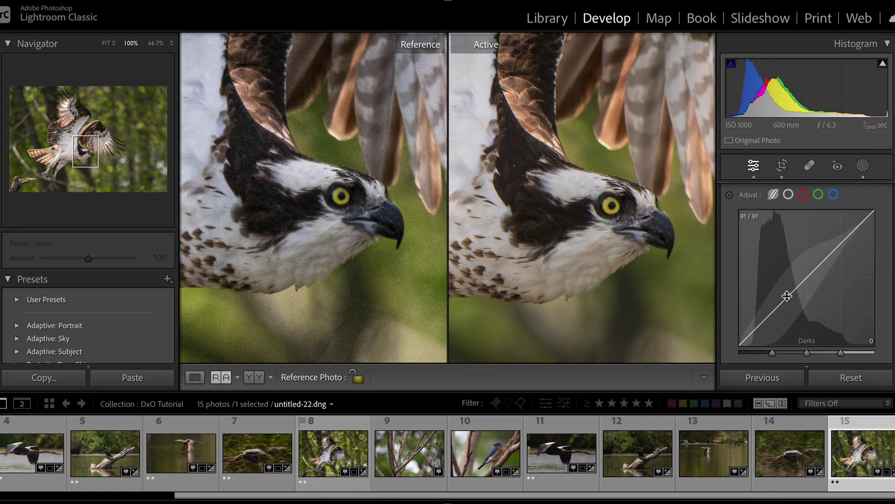
scroll(787, 298, up, 3)
scroll(813, 305, down, 6)
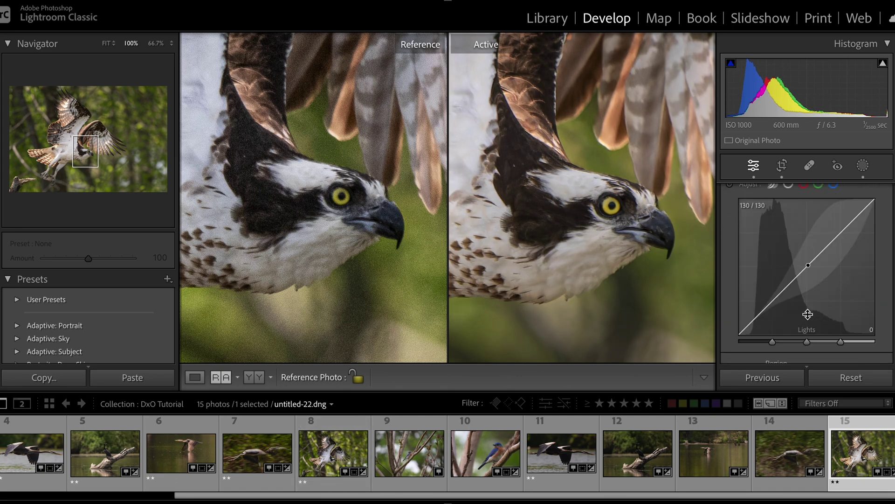
Set Blue saturation to −21 and zoom the edited pane to 100% on the osprey's head
drag(816, 304, 807, 330)
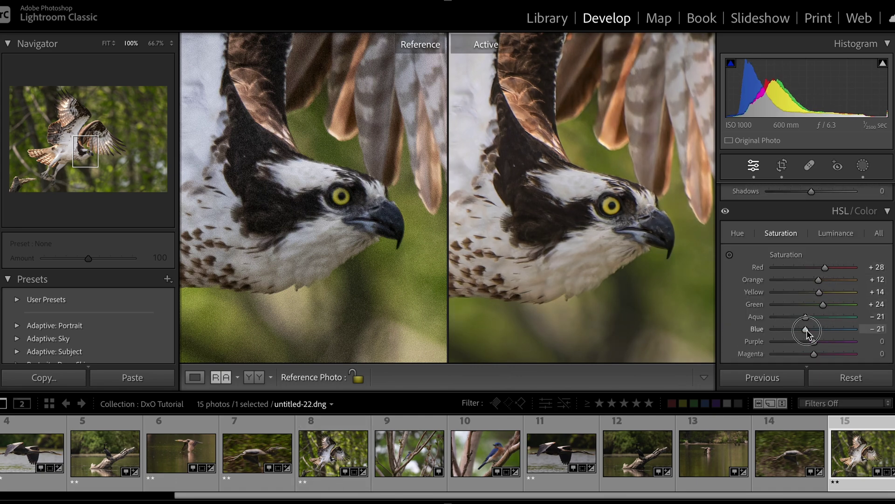
click(536, 186)
click(536, 186)
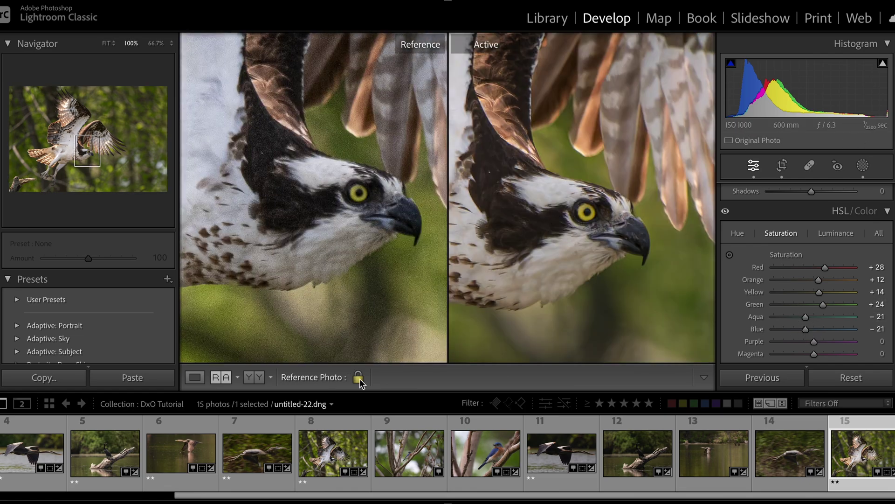